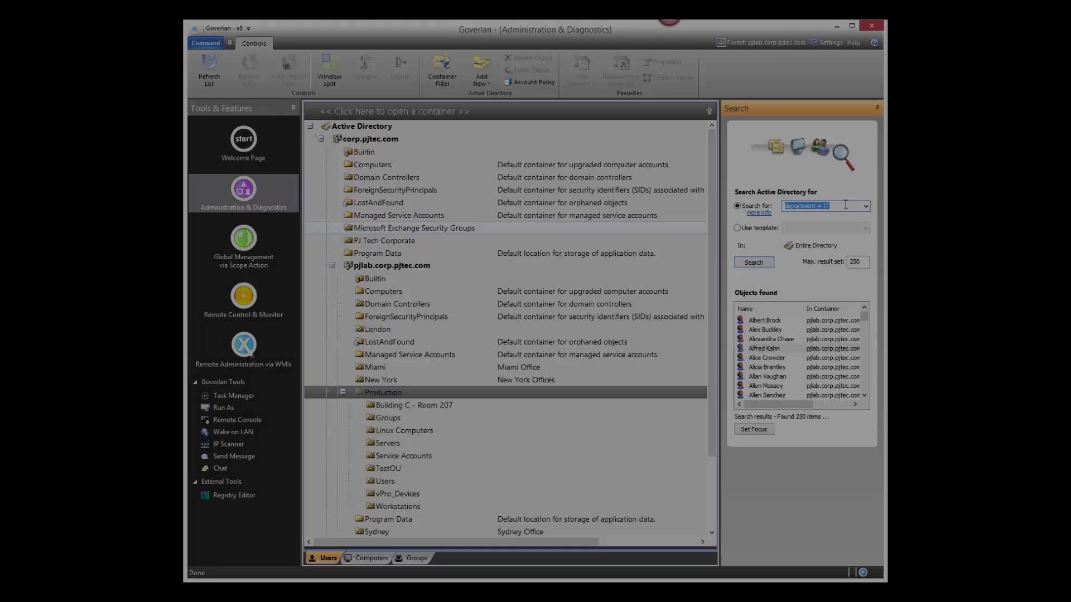
Step: Search the directory for awoo* and set focus on the first matching user
{"action": "type", "text": "awoo*"}
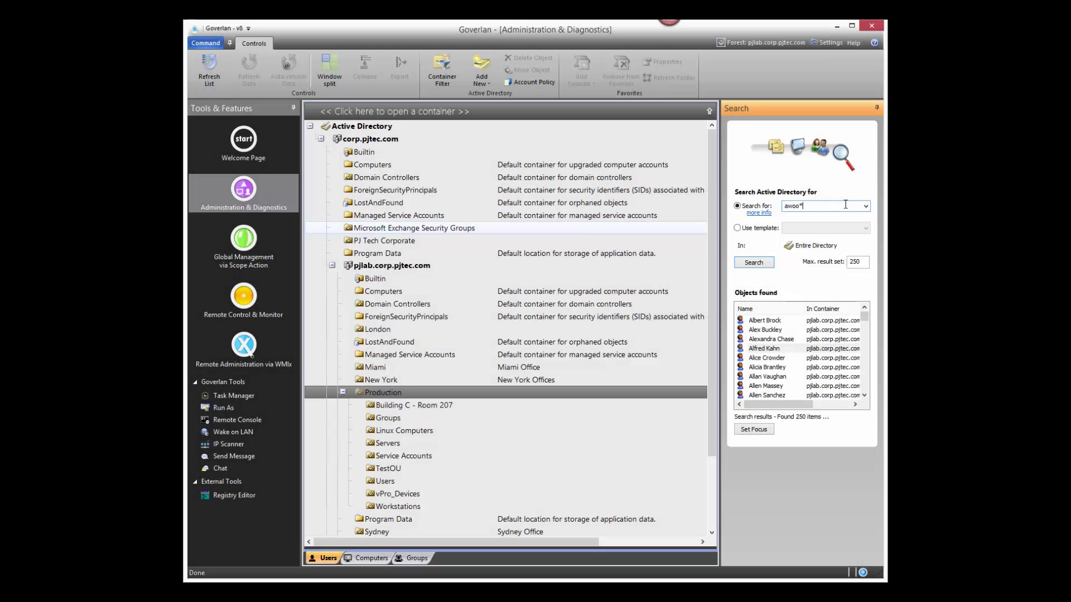
{"action": "key", "text": "Return"}
{"action": "left_click", "coordinate": [775, 321]}
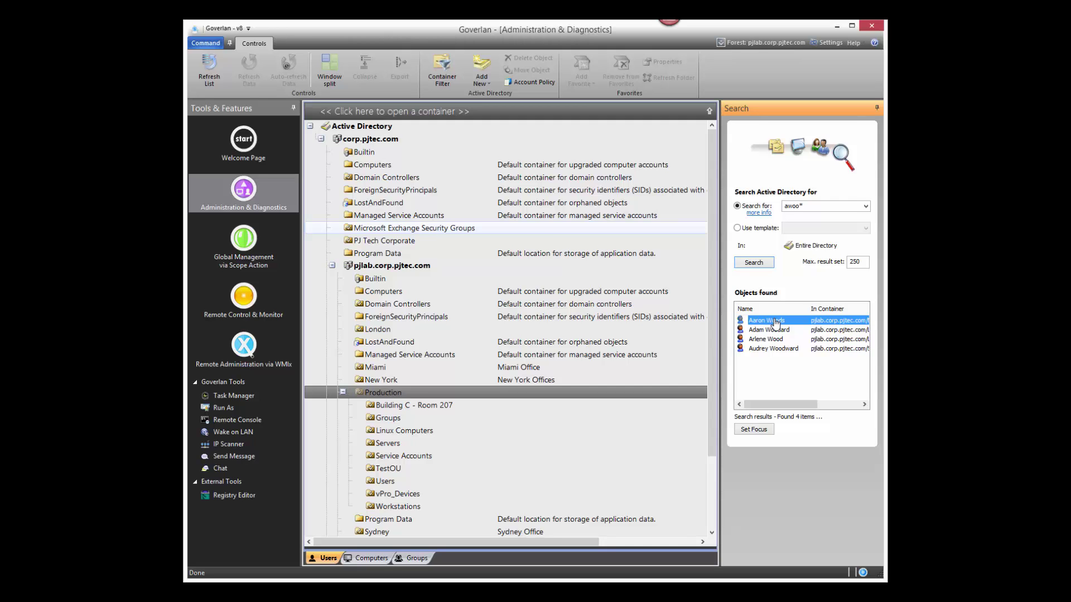
{"action": "right_click", "coordinate": [774, 322]}
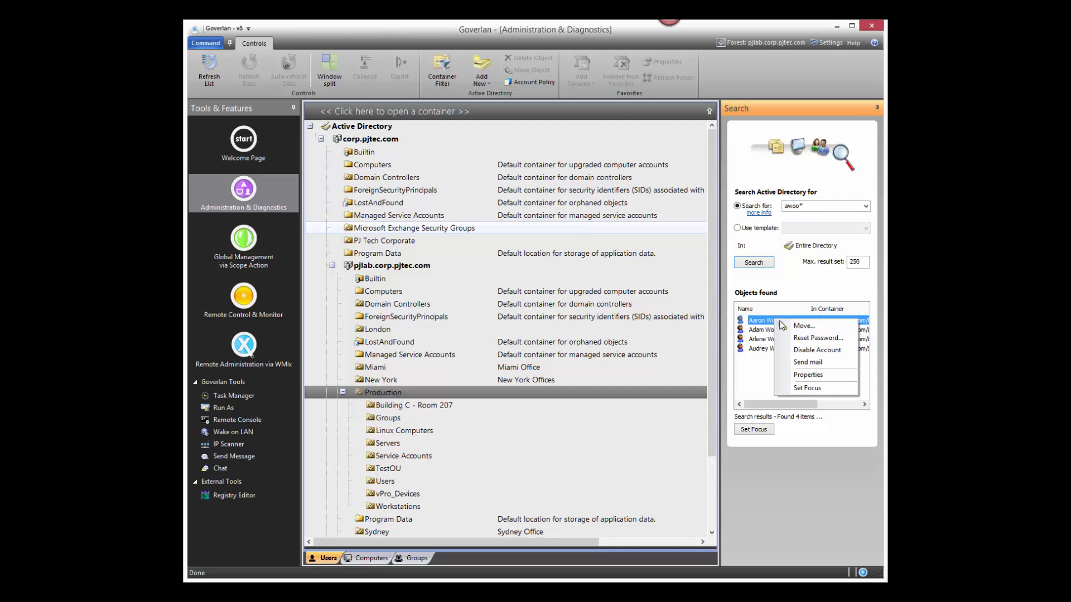
{"action": "left_click", "coordinate": [809, 388]}
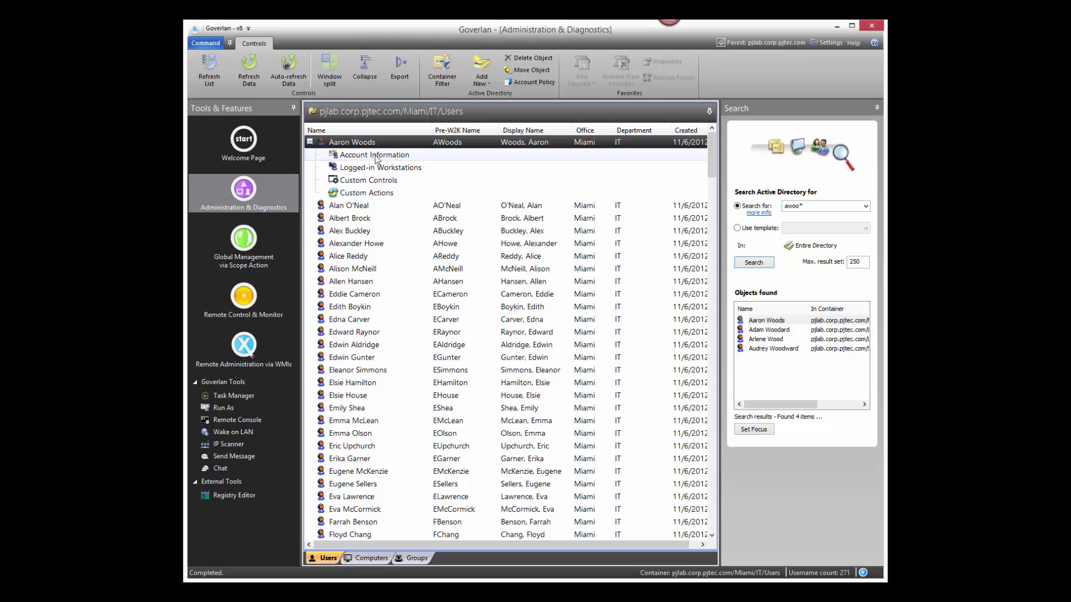
Step: Expand the user's logged-in workstations and open System Information for DELLA380PCX86
{"action": "left_click", "coordinate": [362, 168]}
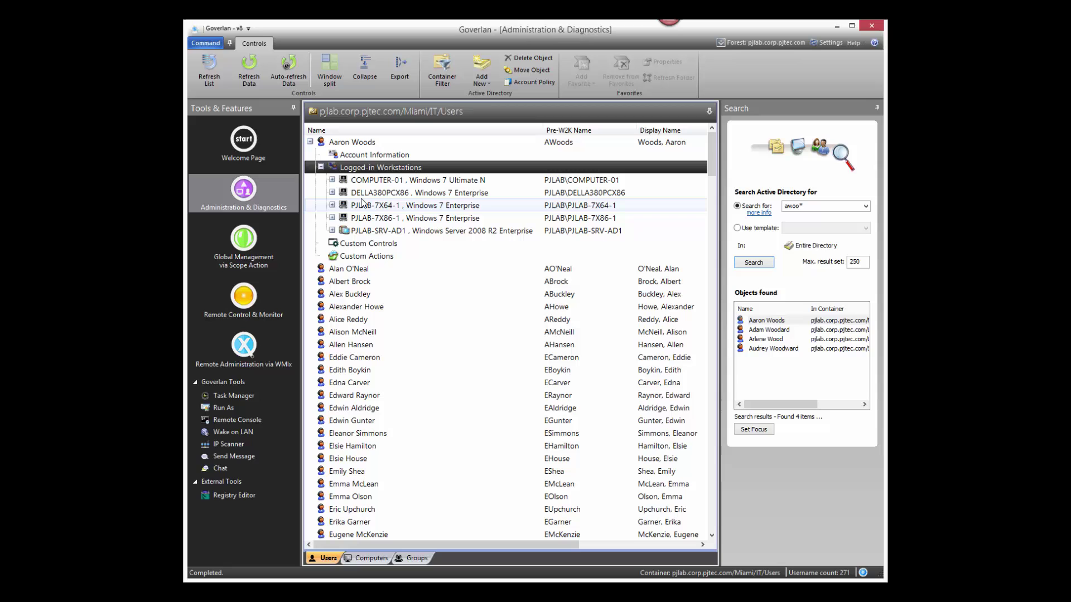
{"action": "double_click", "coordinate": [366, 193]}
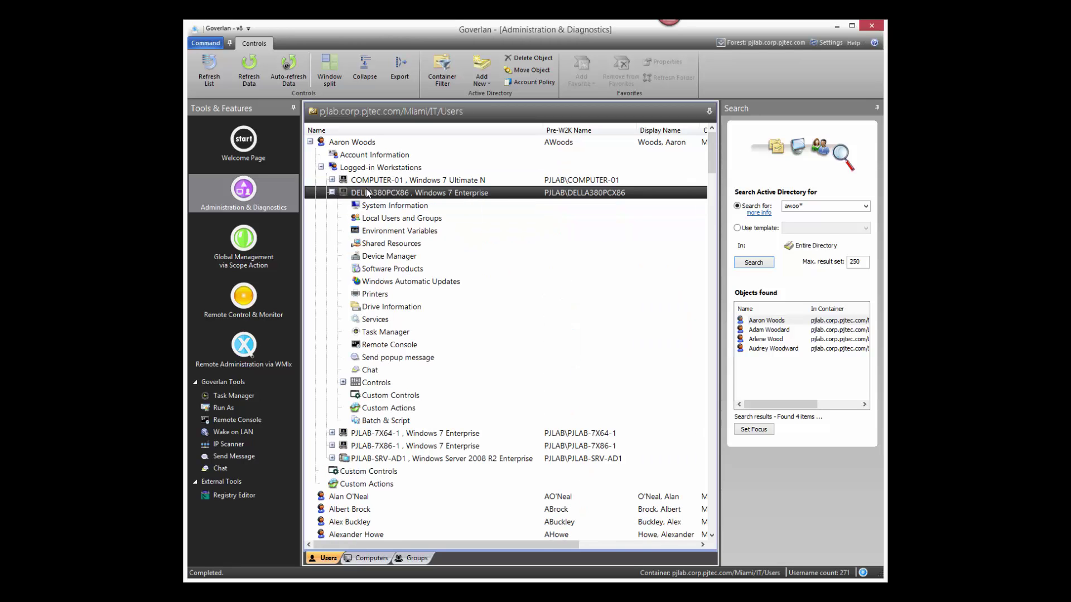
{"action": "double_click", "coordinate": [377, 207]}
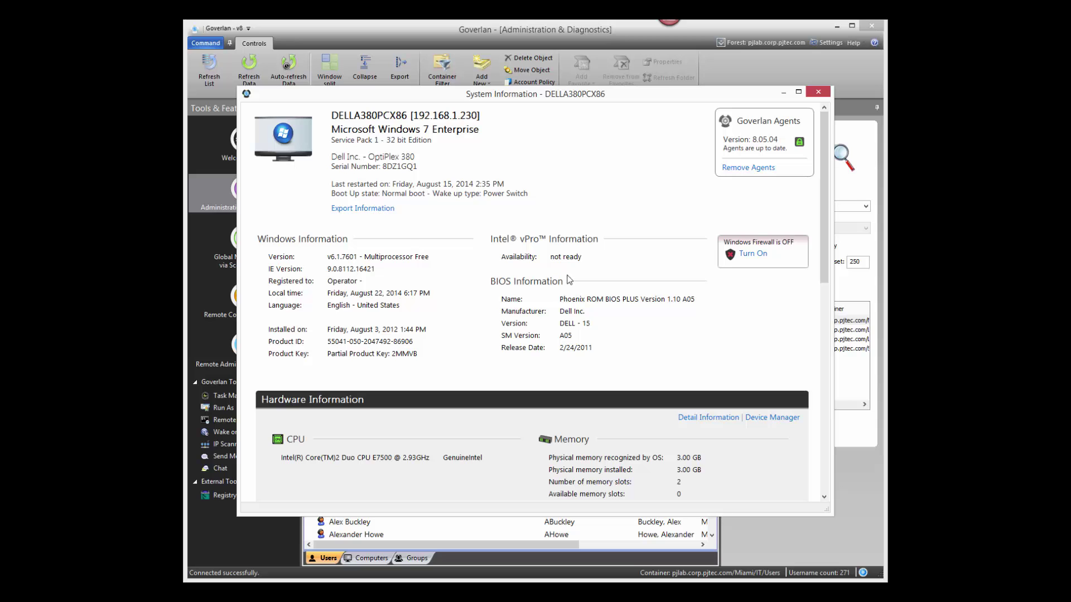
Step: View DELLA380PCX86's detailed CPU and hard drive information, then open its remote Task Manager
{"action": "scroll", "coordinate": [567, 278], "scroll_direction": "down", "scroll_amount": 4}
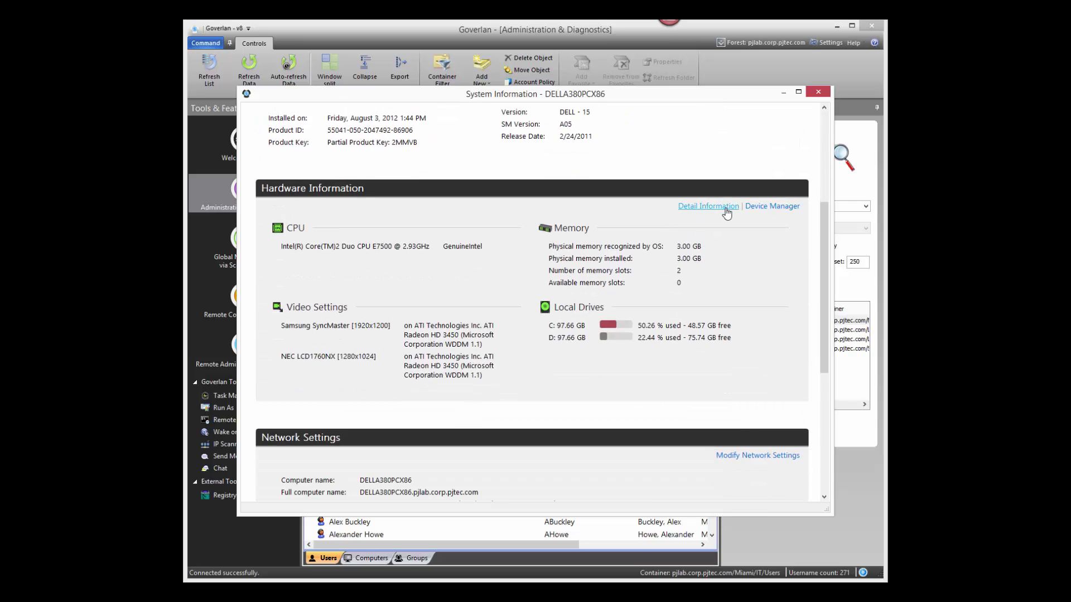
{"action": "left_click", "coordinate": [707, 206]}
{"action": "left_click", "coordinate": [477, 255]}
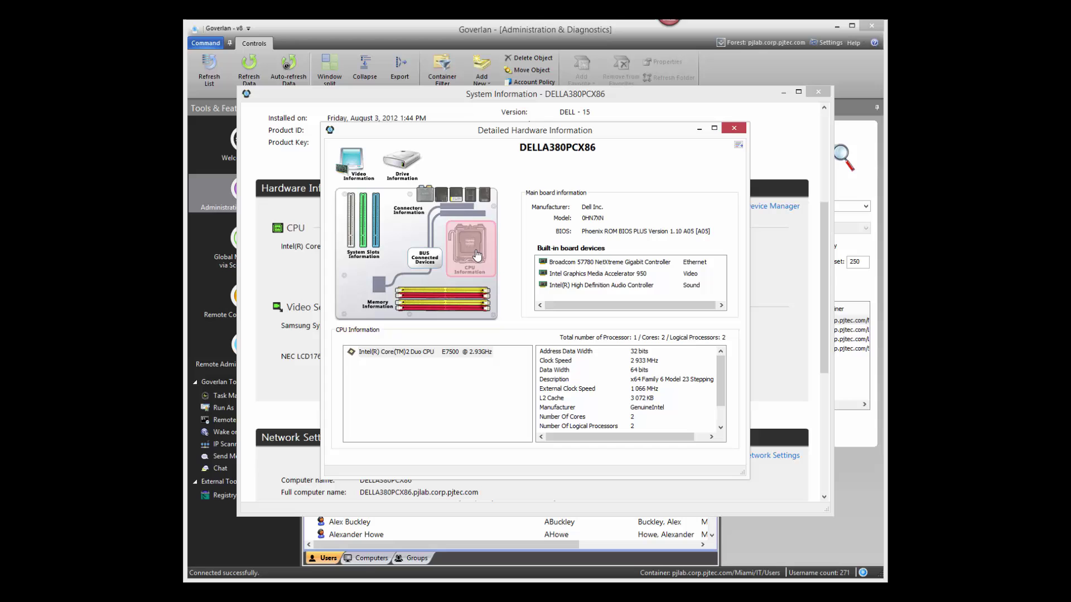
{"action": "left_click", "coordinate": [403, 166]}
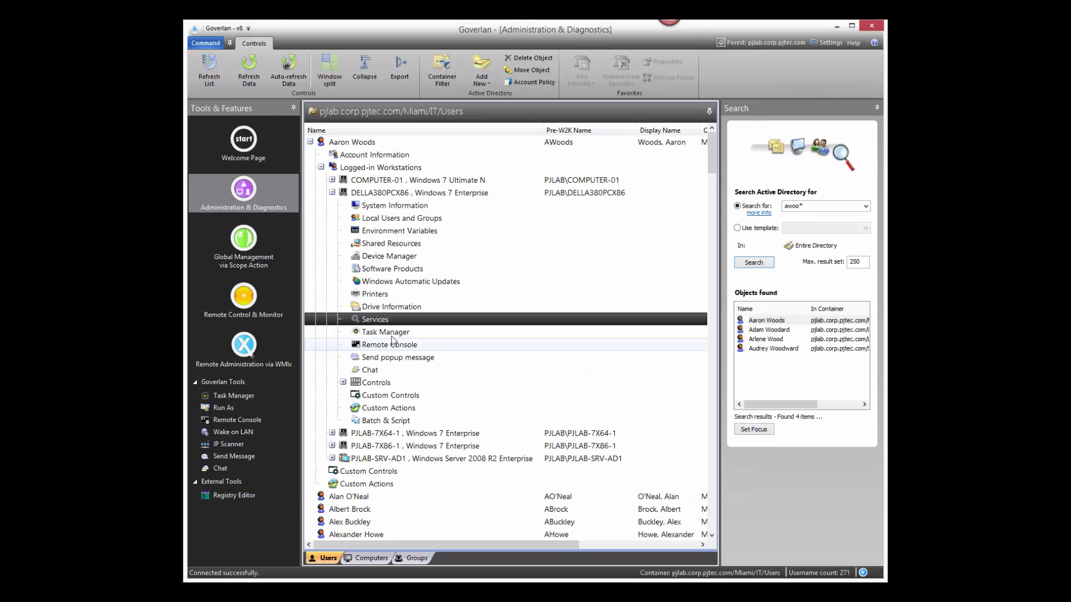
{"action": "double_click", "coordinate": [387, 333]}
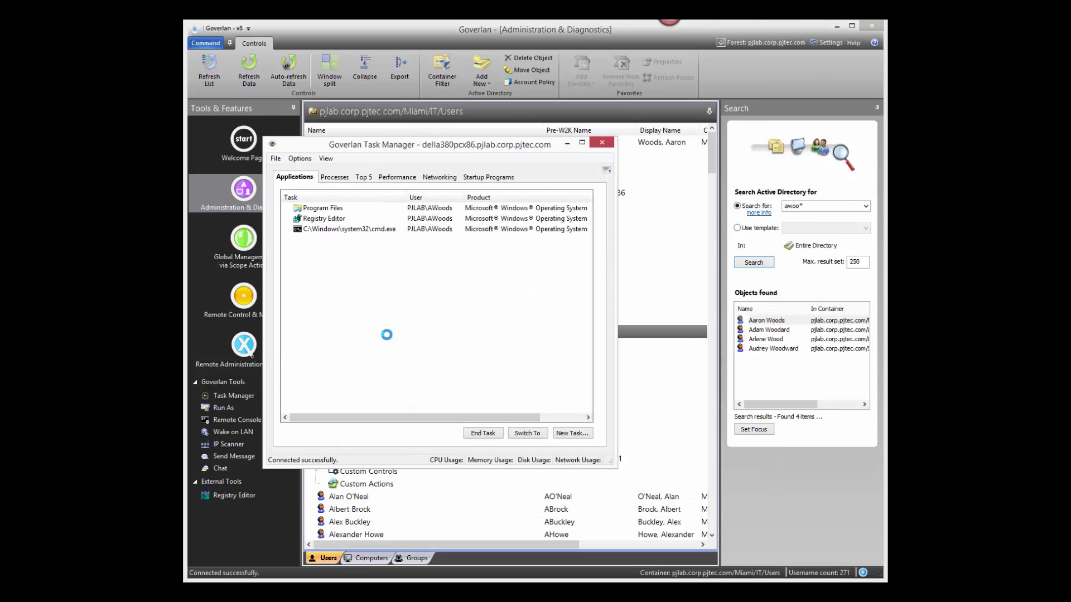
Step: Browse the remote Processes list, selecting conhost.exe, then view the Top 5 and Performance tabs
{"action": "left_click", "coordinate": [333, 177]}
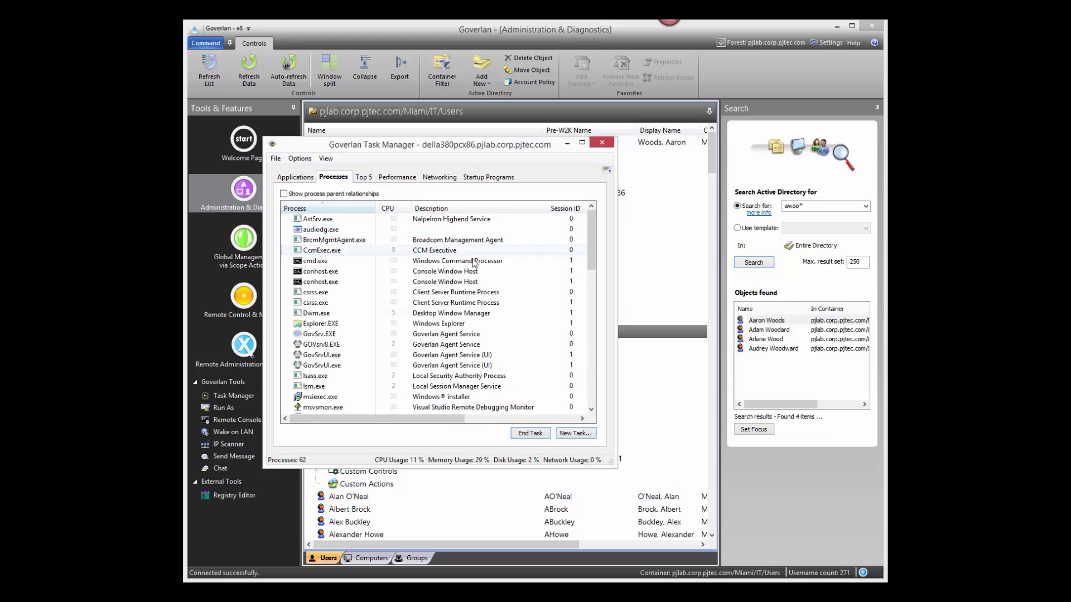
{"action": "left_click", "coordinate": [357, 271]}
{"action": "left_click_drag", "start_coordinate": [401, 418], "coordinate": [577, 417]}
{"action": "left_click", "coordinate": [363, 177]}
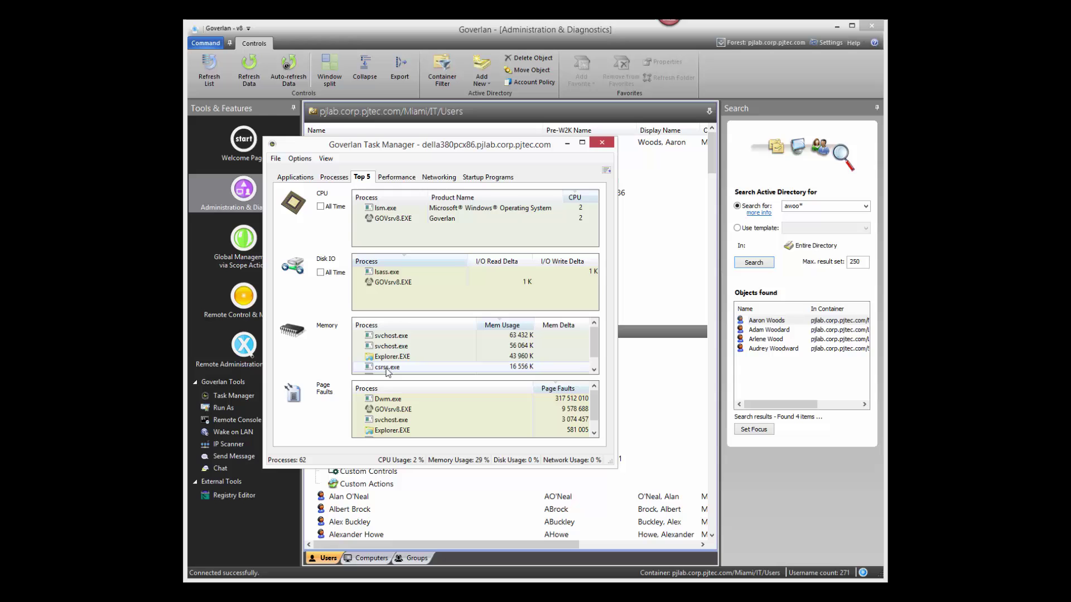
{"action": "left_click", "coordinate": [395, 179]}
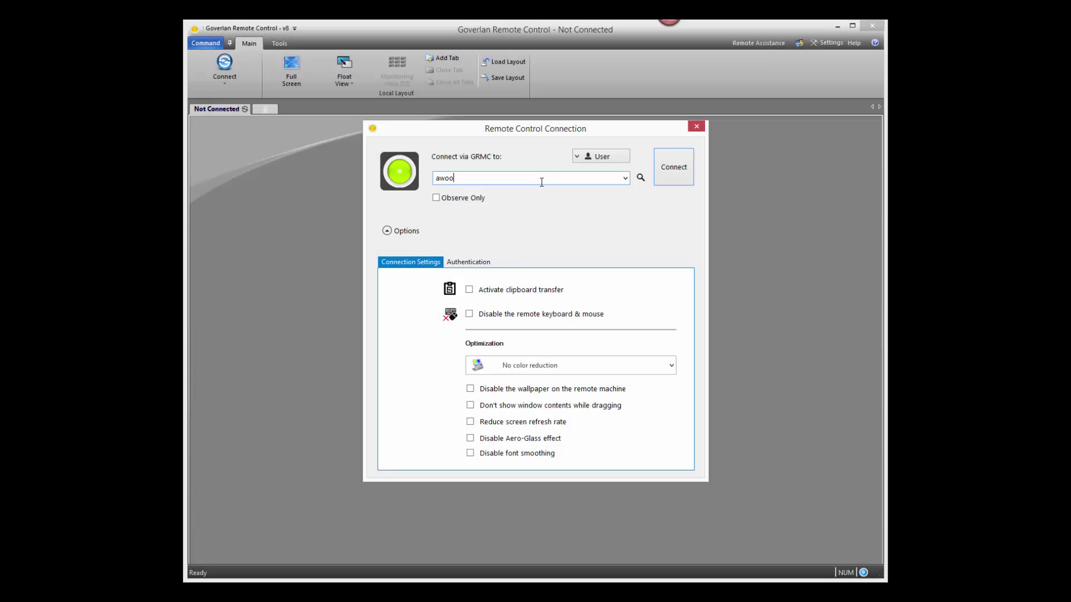
Step: Search for awoo, set focus on the first matching user, and connect to DELLA380PCX86
{"action": "key", "text": "Return"}
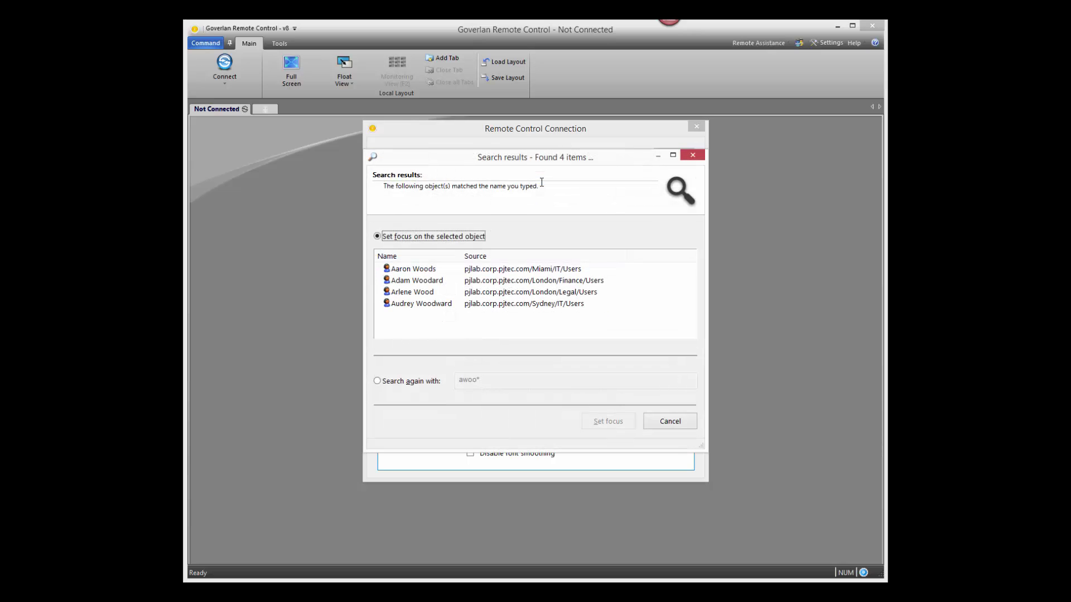
{"action": "left_click", "coordinate": [413, 269]}
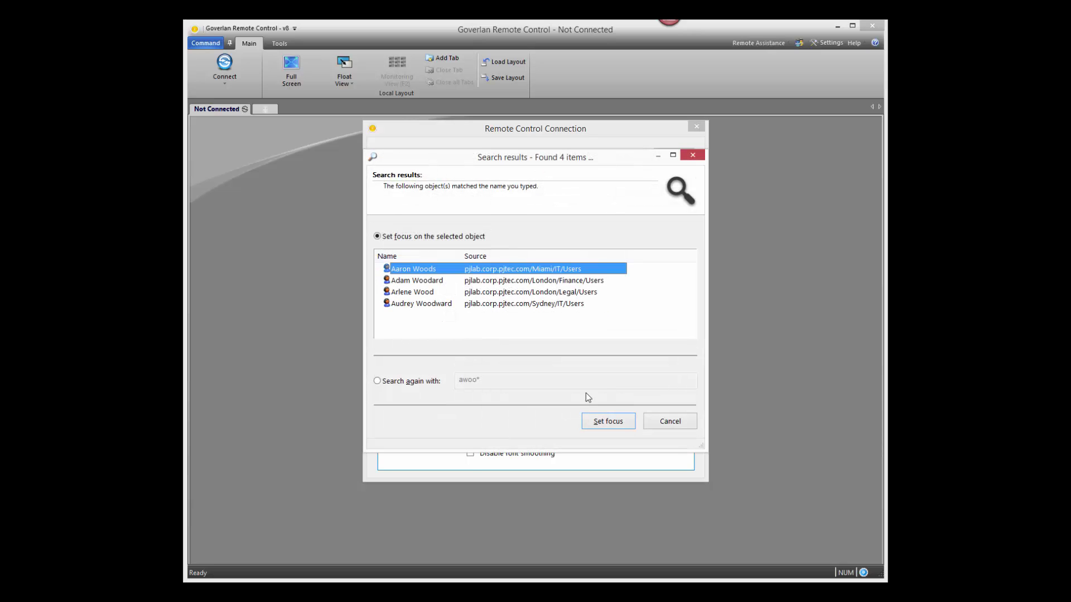
{"action": "left_click", "coordinate": [624, 422]}
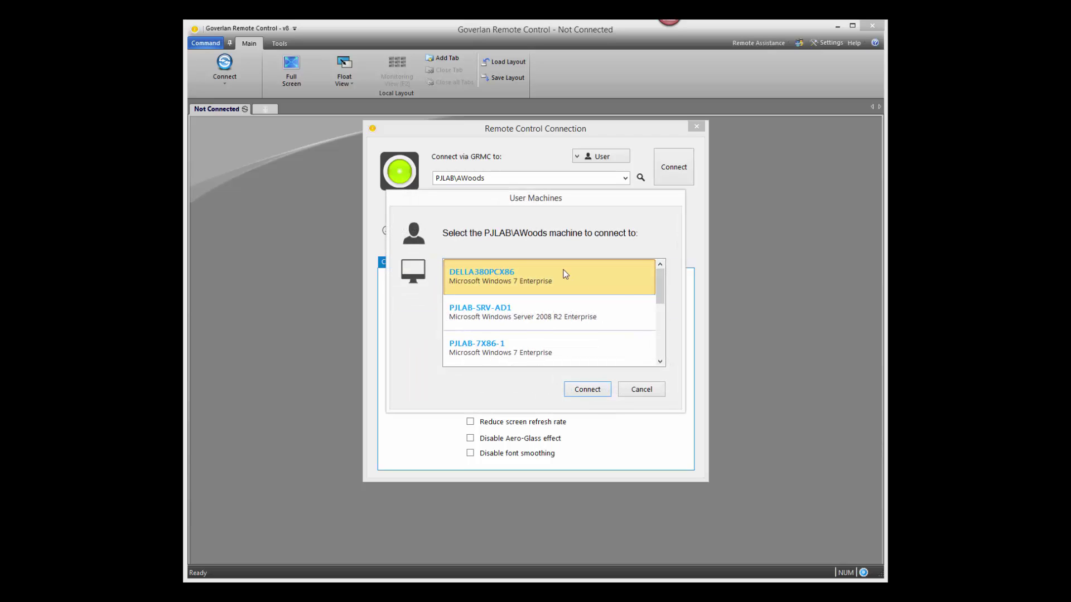
{"action": "left_click", "coordinate": [581, 389]}
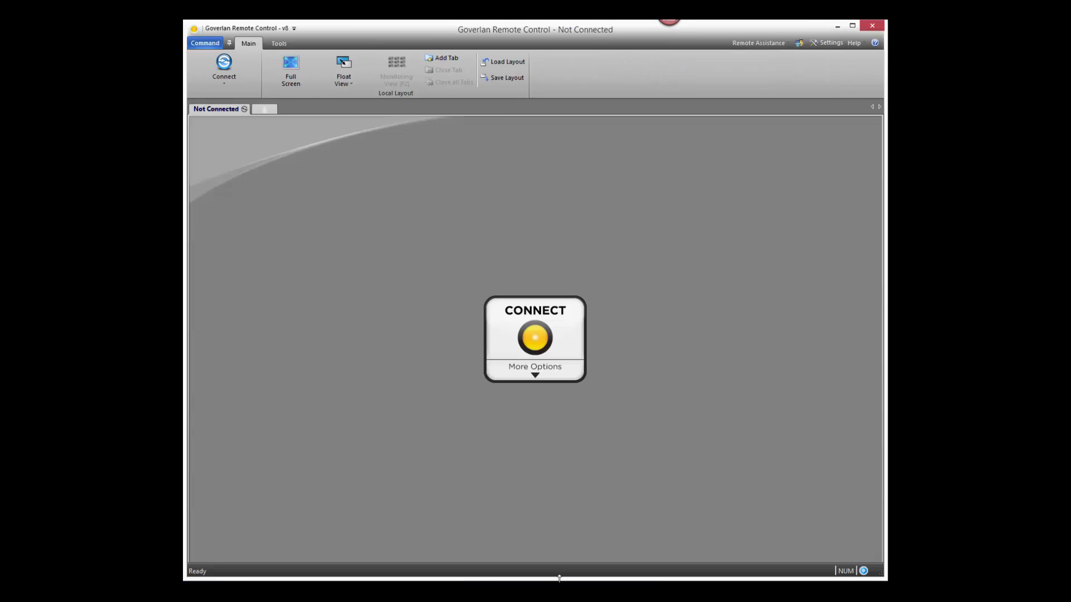
Step: Look up pjmia-srv and focus on PJMIA-SRV-DEV2, then cancel its session list for a new connection
{"action": "left_click", "coordinate": [535, 337]}
{"action": "type", "text": "pjmia-sr"}
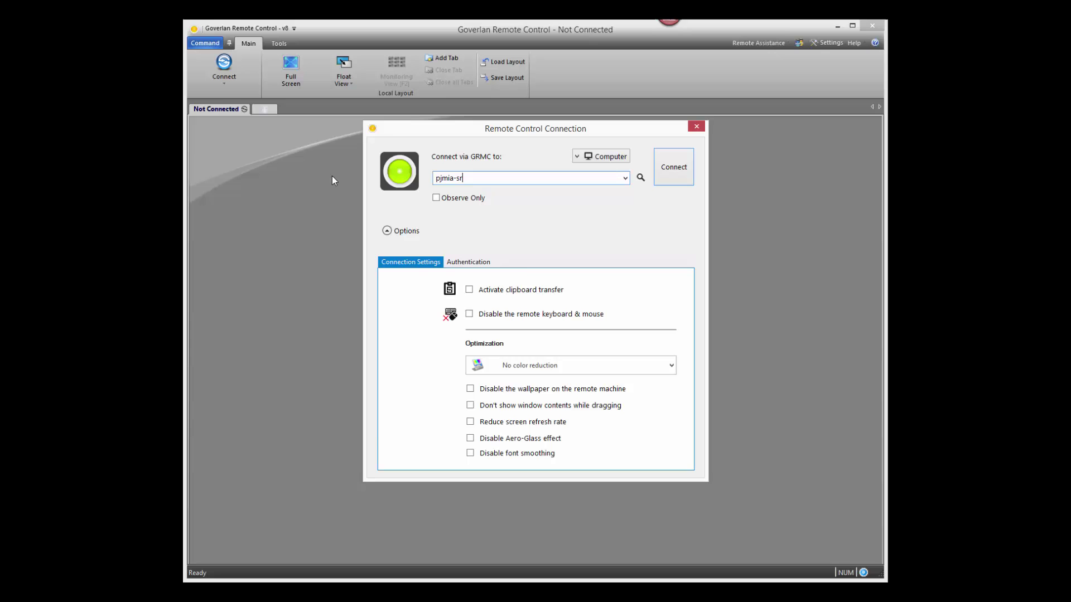
{"action": "type", "text": "v"}
{"action": "key", "text": "Return"}
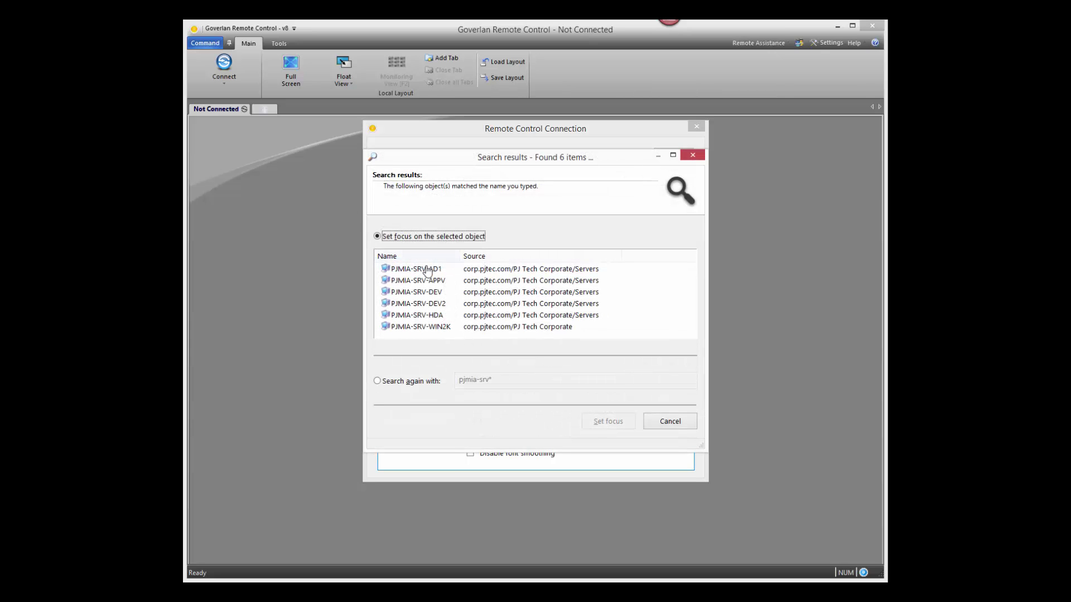
{"action": "left_click", "coordinate": [431, 304]}
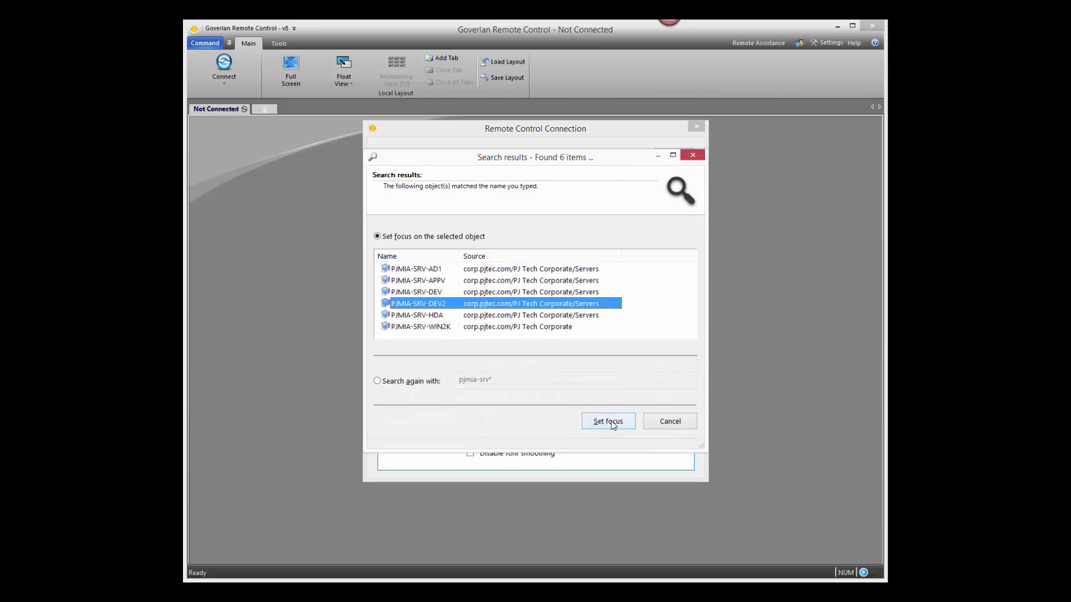
{"action": "left_click", "coordinate": [609, 422]}
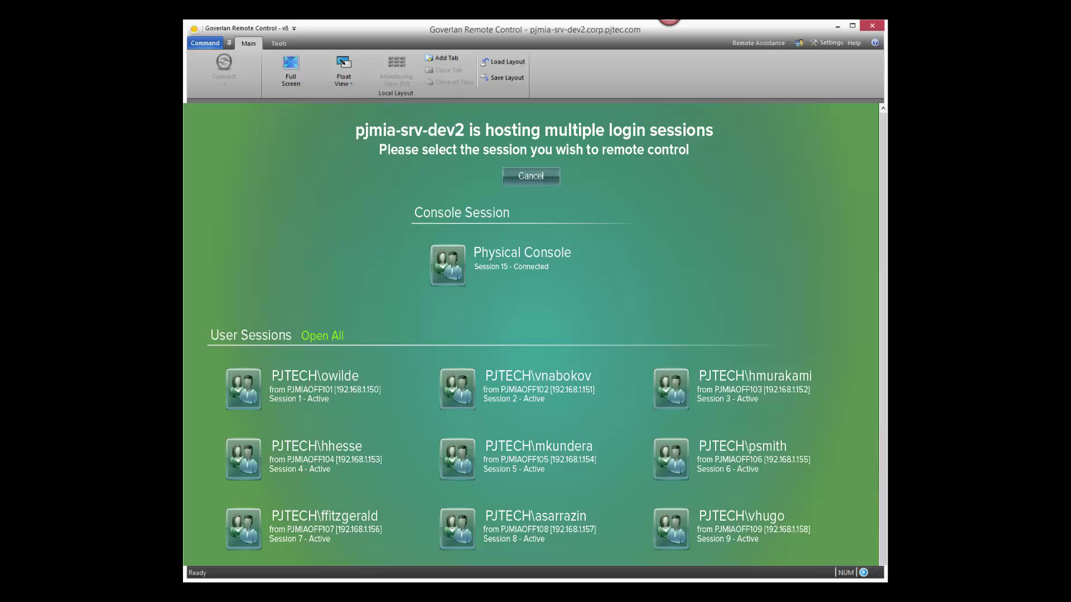
{"action": "left_click", "coordinate": [530, 175]}
Step: Connect over vPro KVM to pjlab-ivpro, restart it into BIOS, and enter the BIOS setup
{"action": "type", "text": "pjla"}
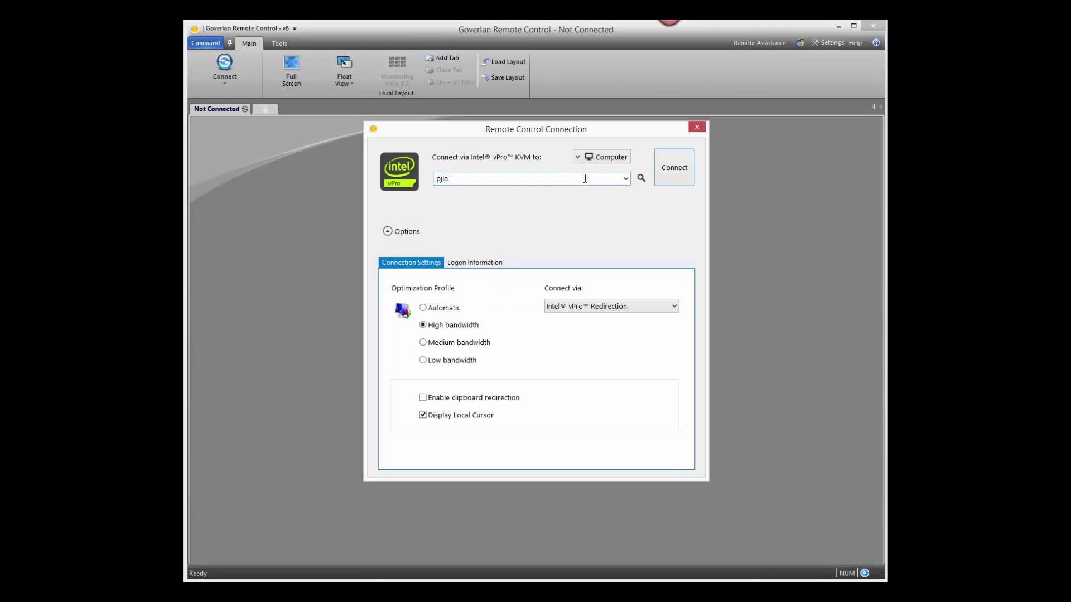
{"action": "type", "text": "b-ivpro"}
{"action": "key", "text": "Return"}
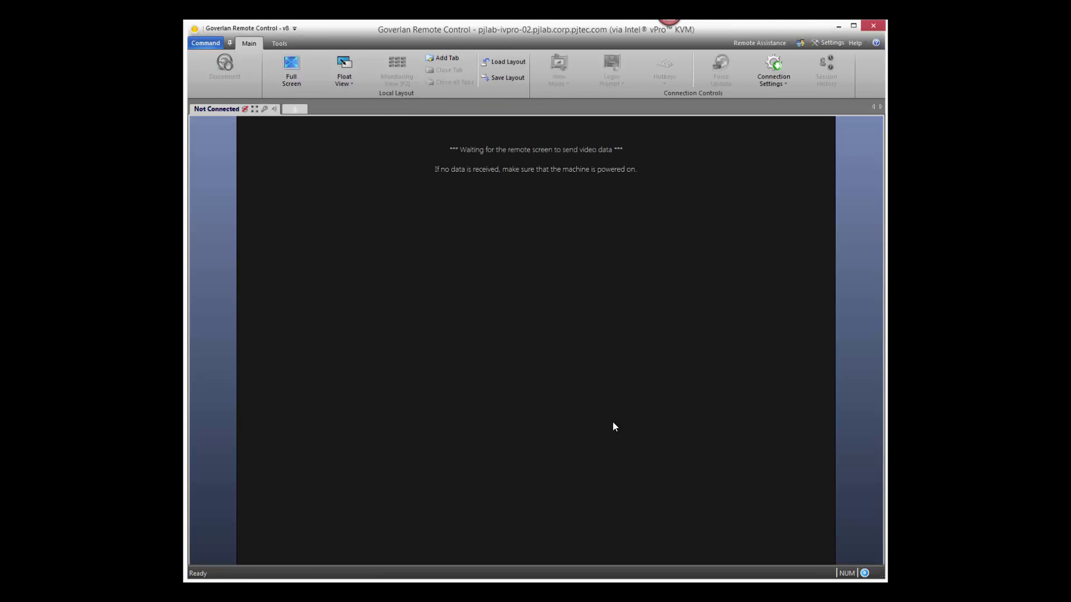
{"action": "left_click", "coordinate": [611, 70]}
{"action": "left_click", "coordinate": [620, 100]}
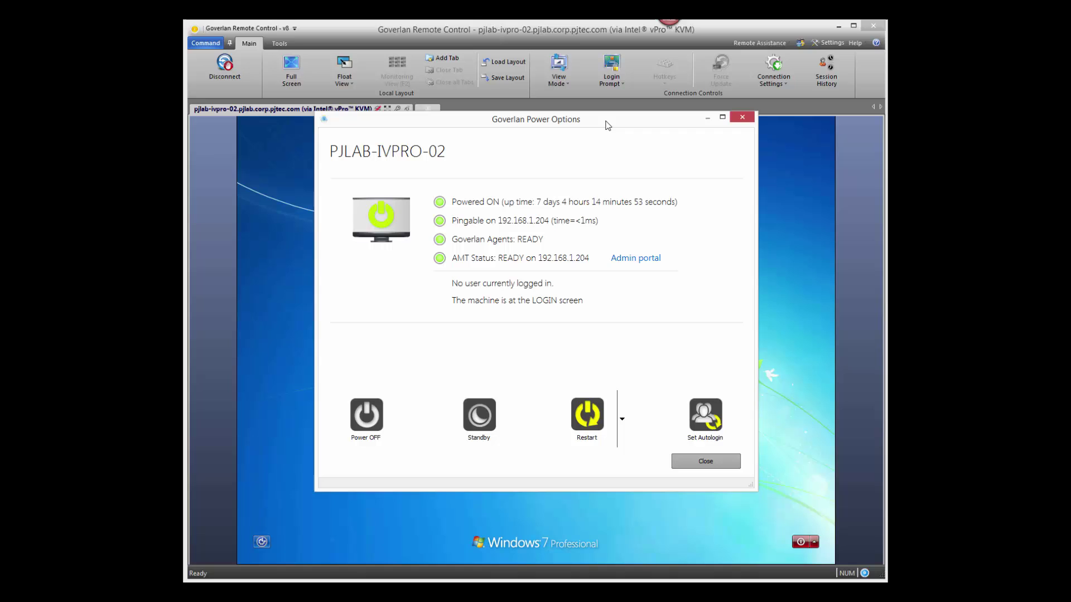
{"action": "left_click", "coordinate": [622, 423]}
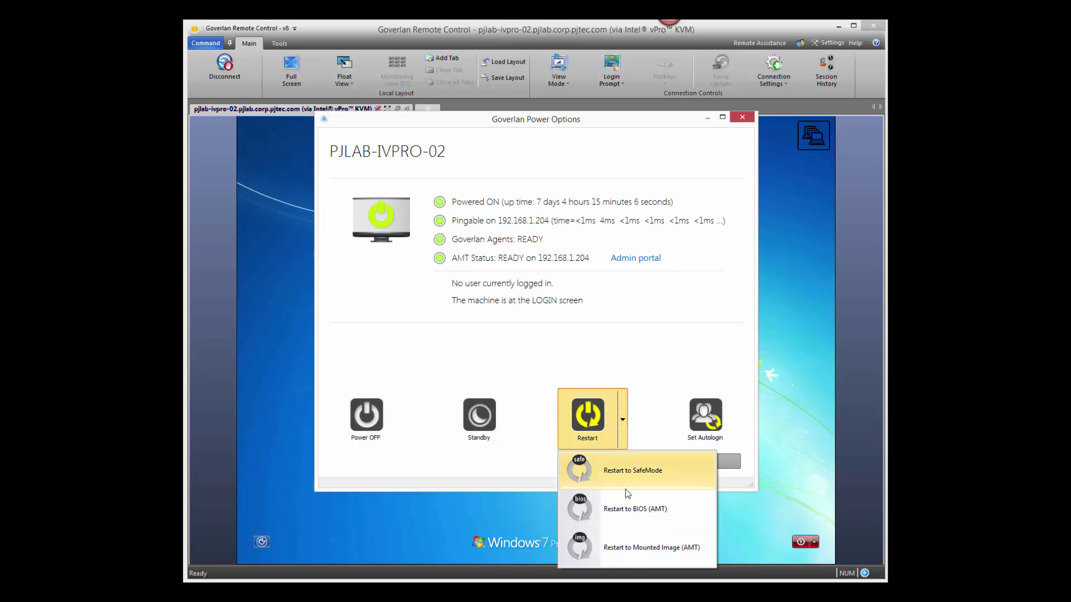
{"action": "left_click", "coordinate": [624, 509]}
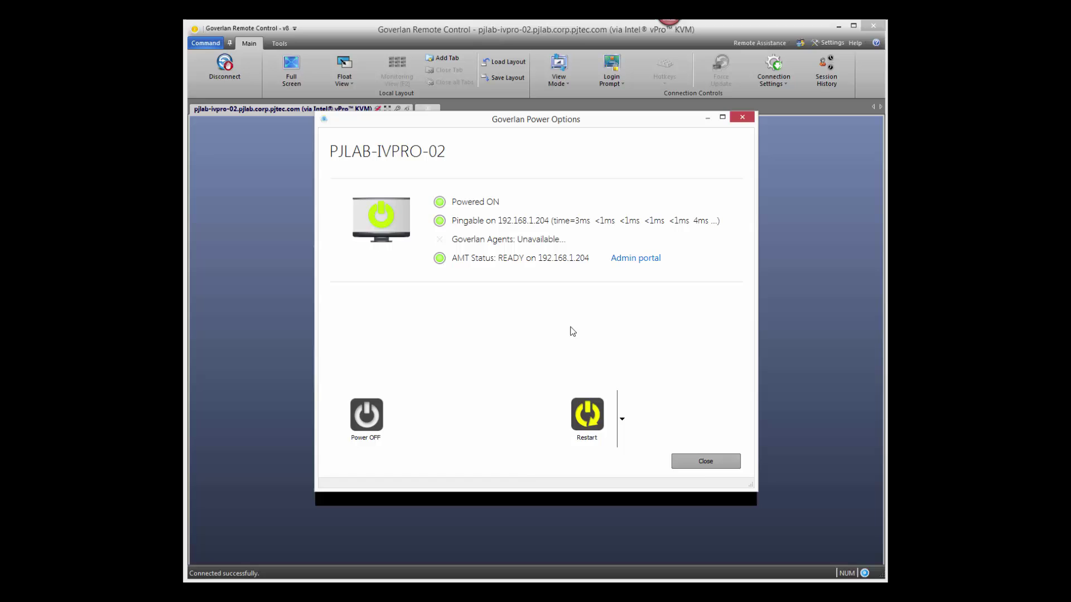
{"action": "left_click", "coordinate": [704, 462]}
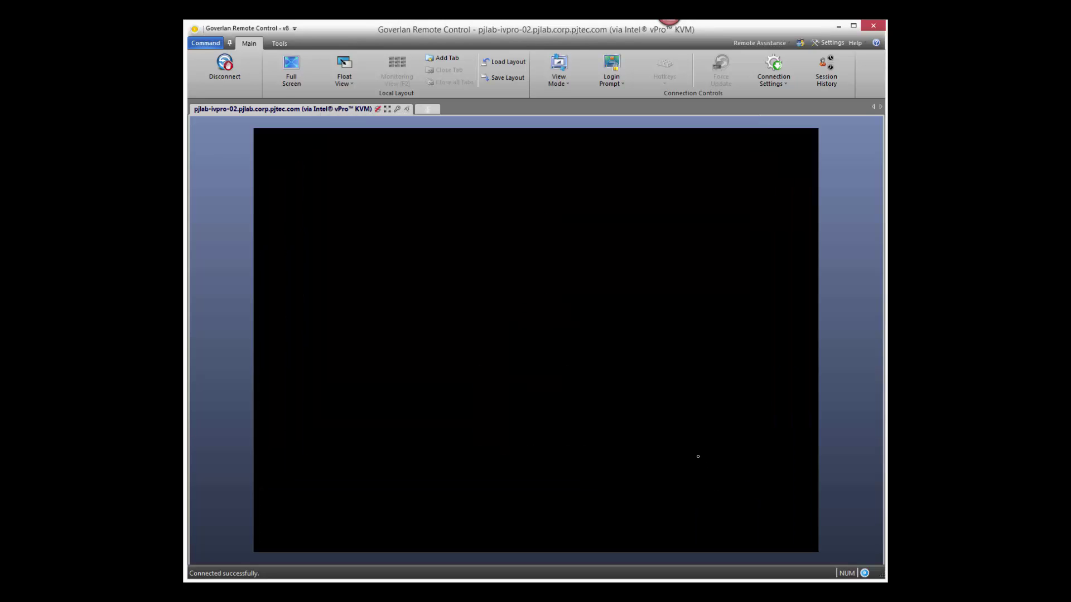
{"action": "key", "text": "Down"}
{"action": "key", "text": "Down"}
{"action": "key", "text": "Down"}
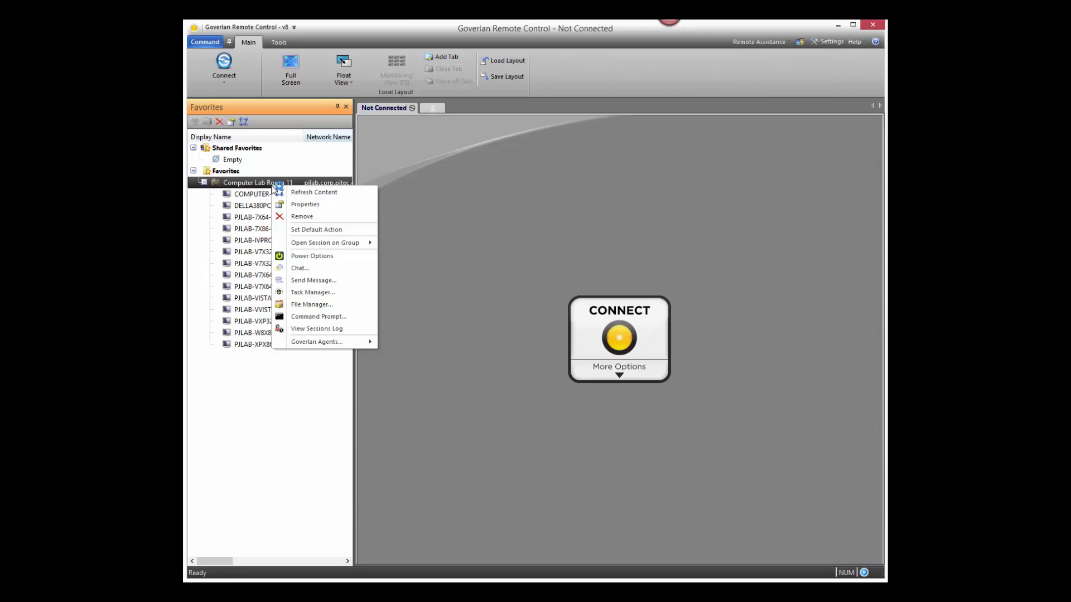
Step: Launch Goverlan Remote Control sessions on the whole Computer Lab Room 11 favorites group
{"action": "mouse_move", "coordinate": [316, 245]}
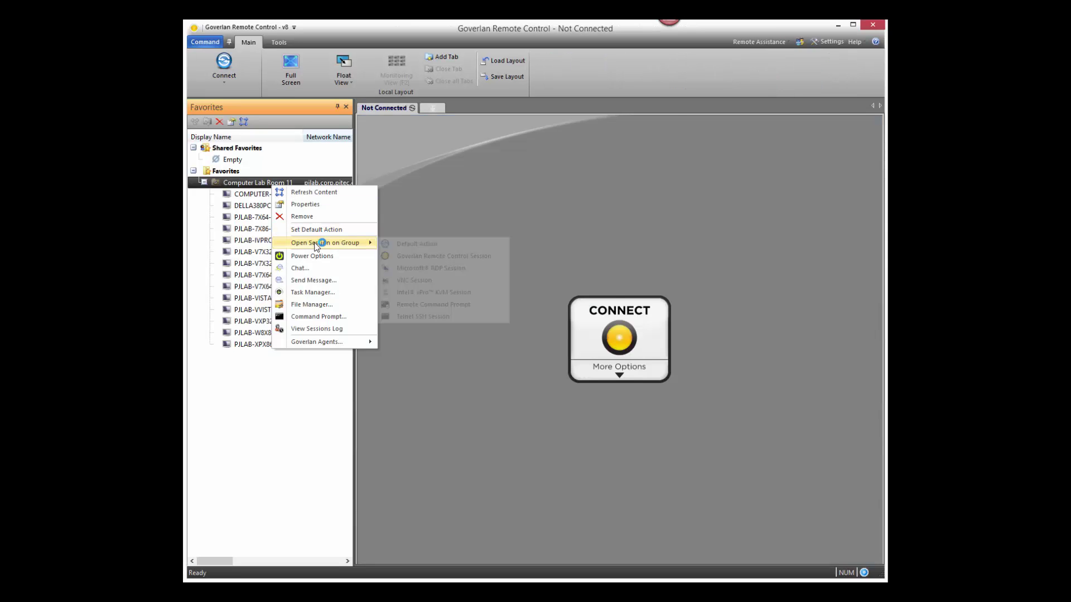
{"action": "left_click", "coordinate": [426, 255]}
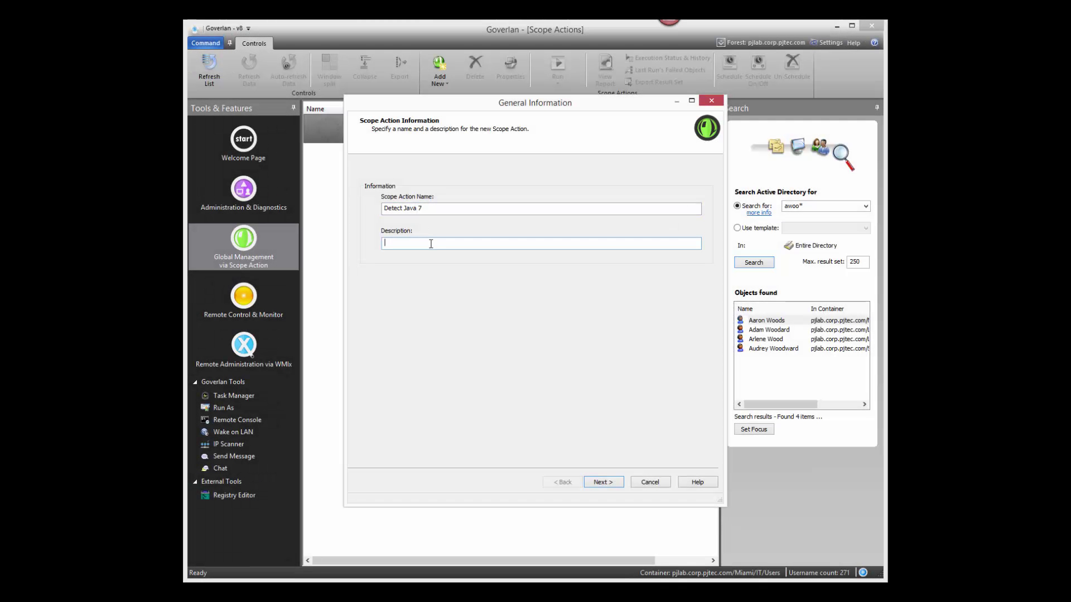
Step: Describe Detect Java 7 as 'Locate Java 7 Updates and Installations' and scope it to Production > Workstations
{"action": "type", "text": "Locate Java 7 Updates and Installations"}
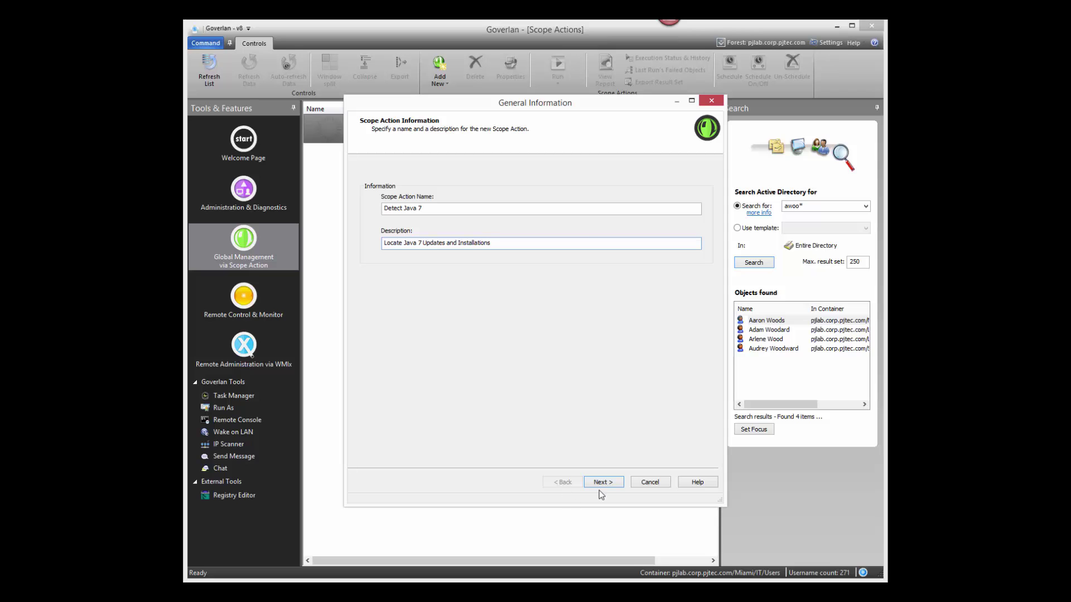
{"action": "left_click", "coordinate": [612, 483]}
{"action": "left_click", "coordinate": [452, 192]}
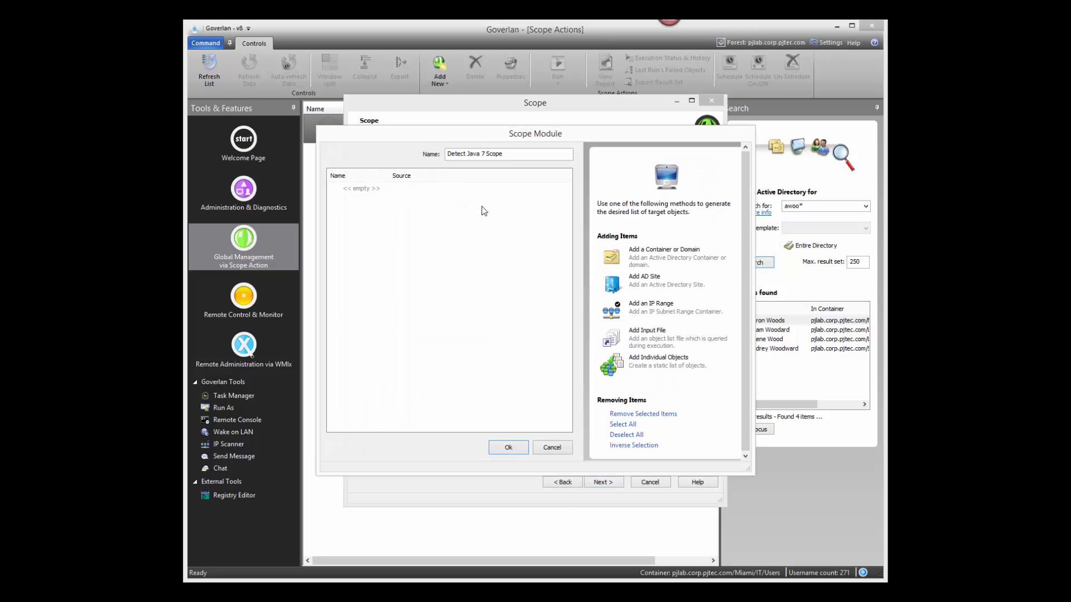
{"action": "left_click", "coordinate": [648, 258]}
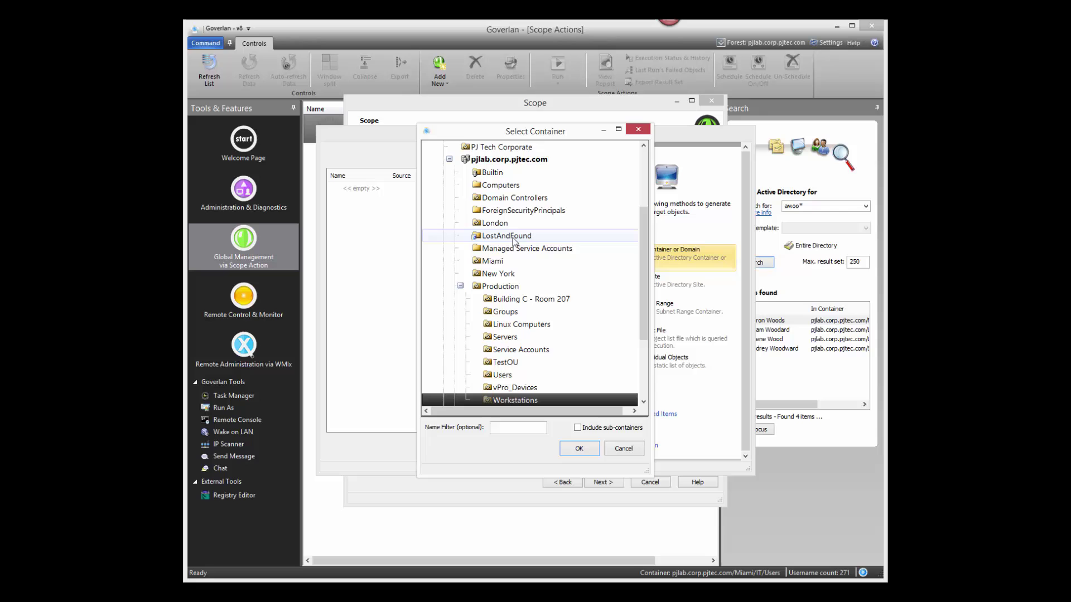
{"action": "left_click", "coordinate": [563, 450]}
{"action": "left_click", "coordinate": [508, 451]}
Step: Add AD Account Name, software Product Name and Product Version as report properties
{"action": "left_click", "coordinate": [603, 482]}
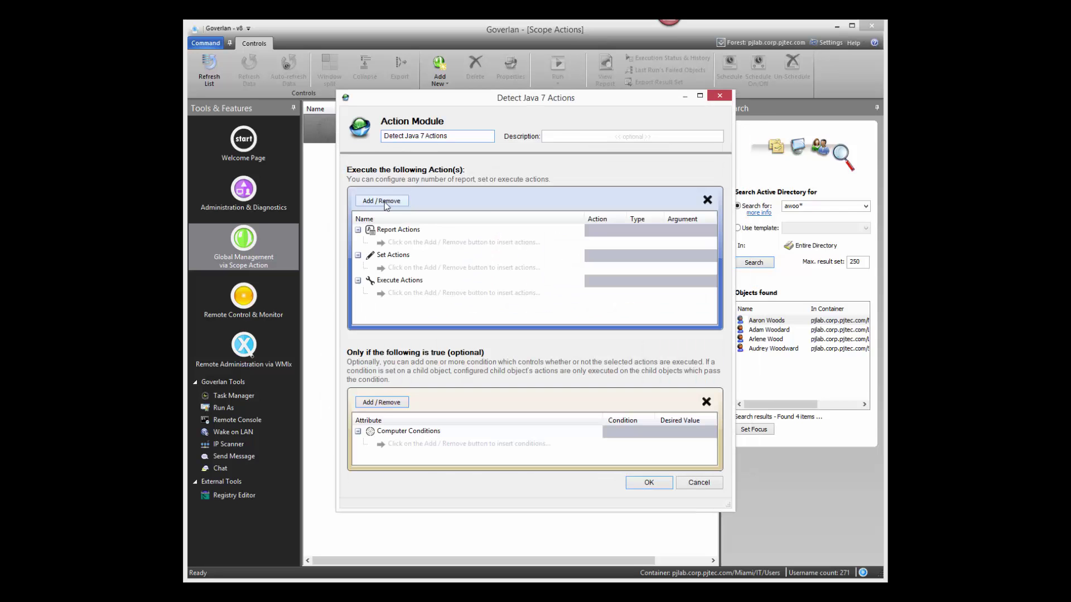
{"action": "left_click", "coordinate": [382, 201]}
{"action": "mouse_move", "coordinate": [530, 192]}
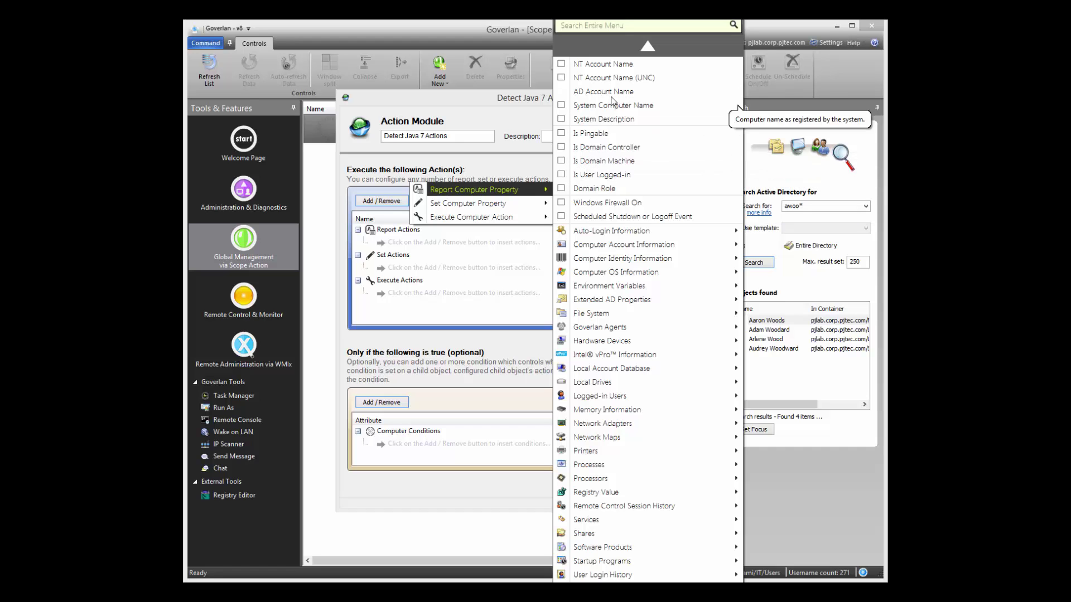
{"action": "left_click", "coordinate": [561, 92]}
{"action": "scroll", "coordinate": [647, 335], "scroll_direction": "down", "scroll_amount": 3}
{"action": "left_click", "coordinate": [770, 471]}
{"action": "left_click", "coordinate": [770, 486]}
Step: Add a Software Products Product Name condition that begins with 'Java 7'
{"action": "left_click", "coordinate": [390, 402]}
{"action": "mouse_move", "coordinate": [474, 401]}
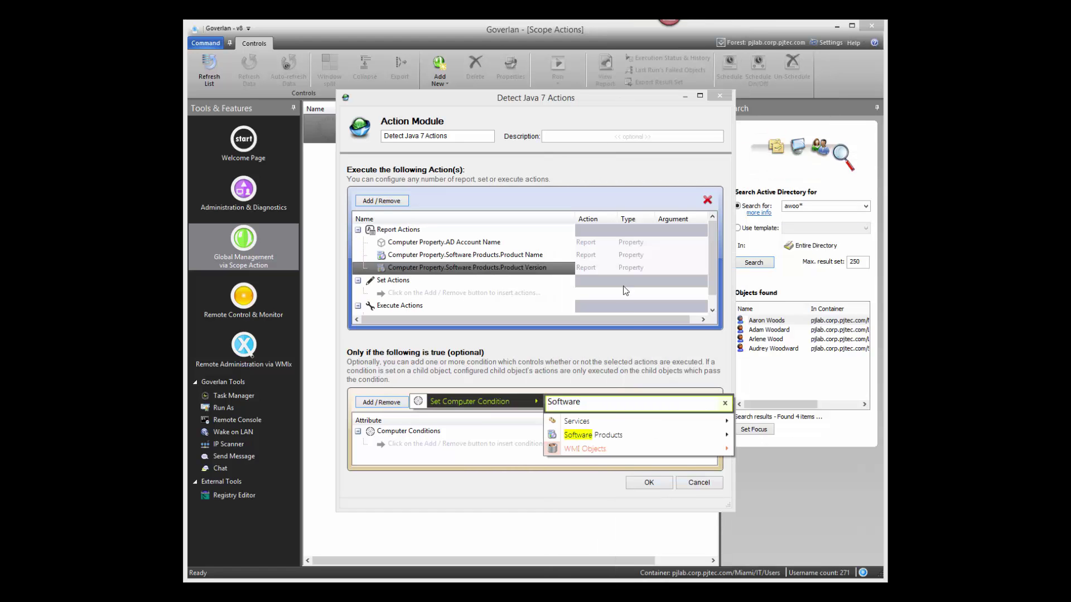
{"action": "mouse_move", "coordinate": [594, 435]}
{"action": "left_click", "coordinate": [767, 260]}
{"action": "left_click", "coordinate": [678, 493]}
{"action": "left_click", "coordinate": [679, 445]}
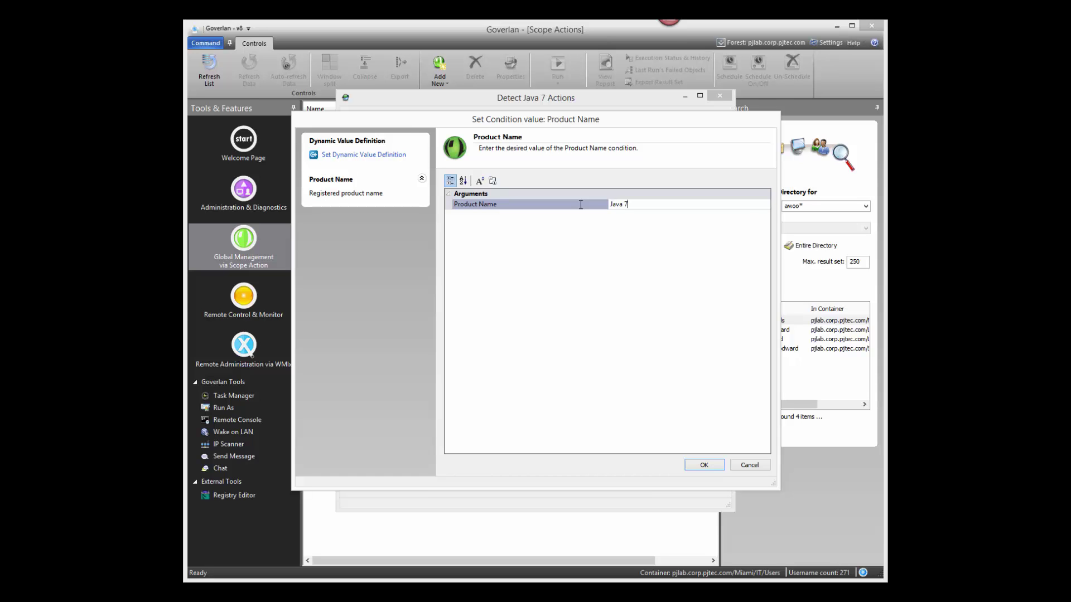
{"action": "left_click", "coordinate": [704, 465]}
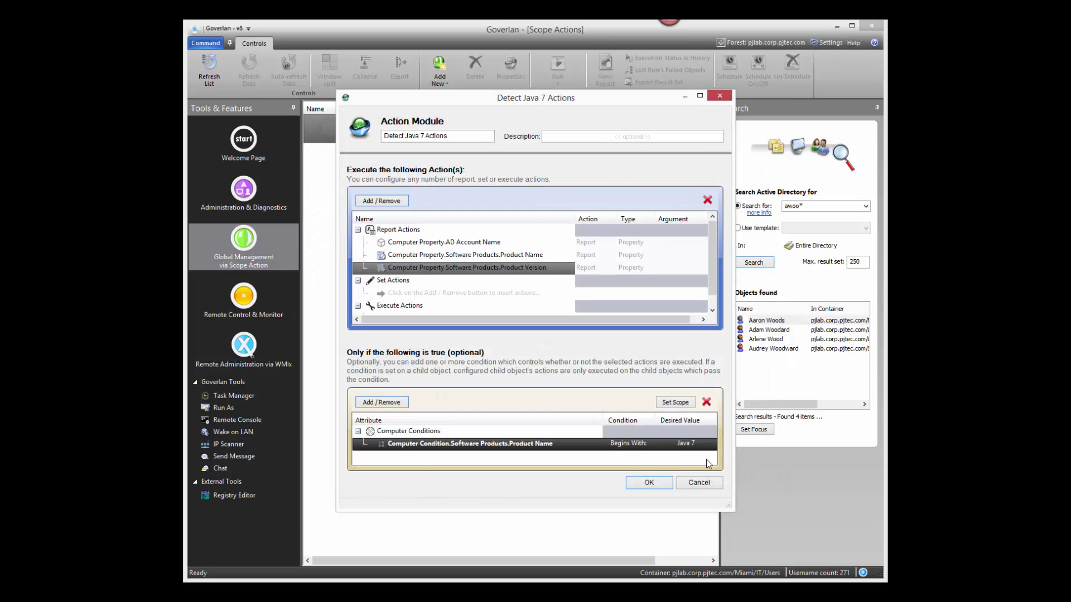
Step: Choose 'Re-Run the full scope on a periodic basis' and finish the wizard to run Detect Java 7
{"action": "left_click", "coordinate": [649, 483]}
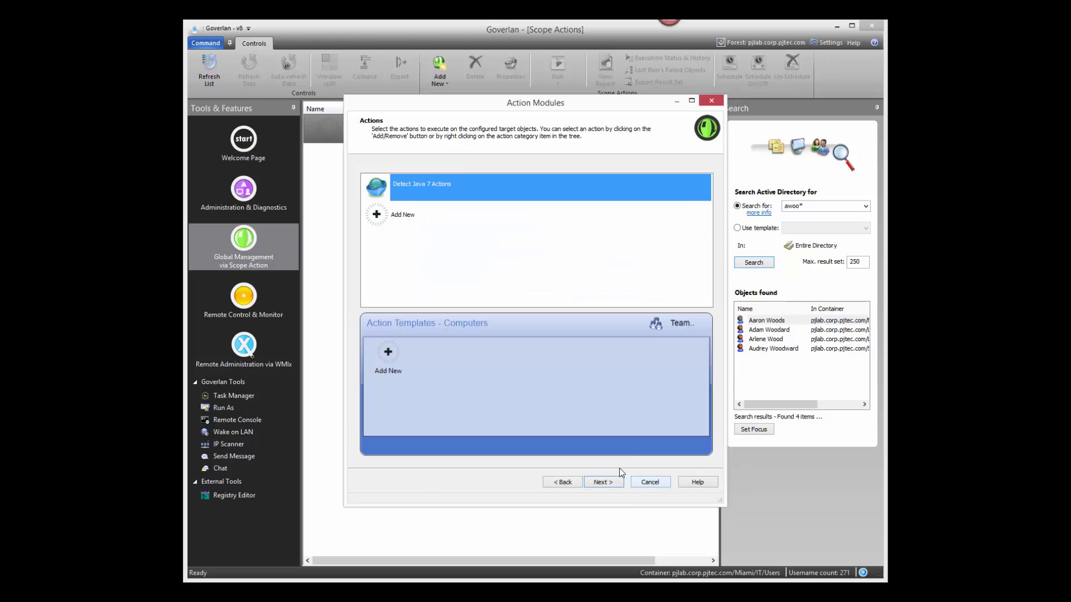
{"action": "left_click", "coordinate": [606, 481]}
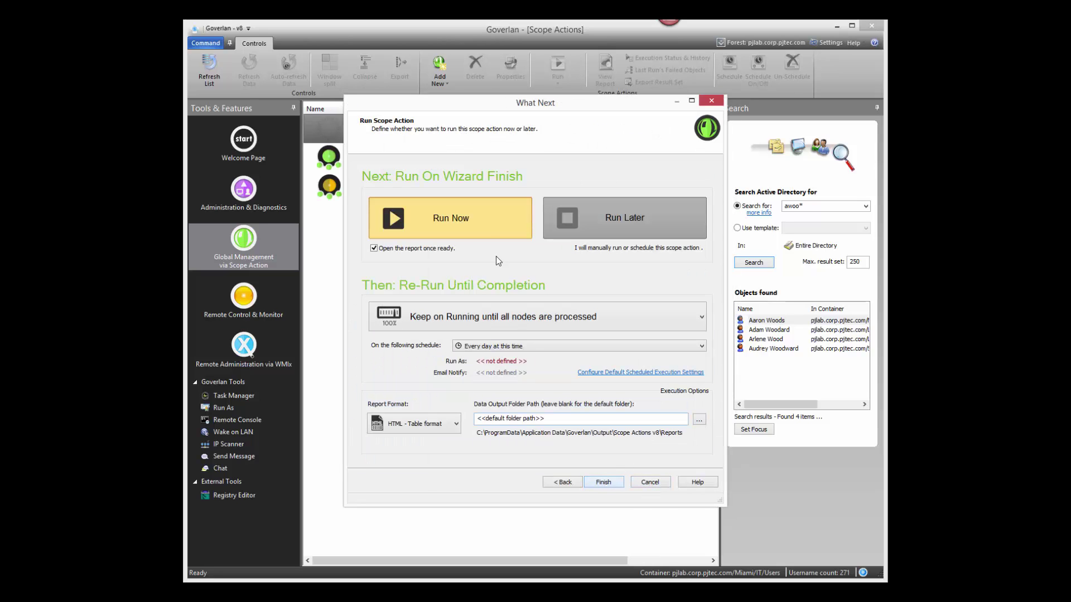
{"action": "left_click", "coordinate": [520, 317]}
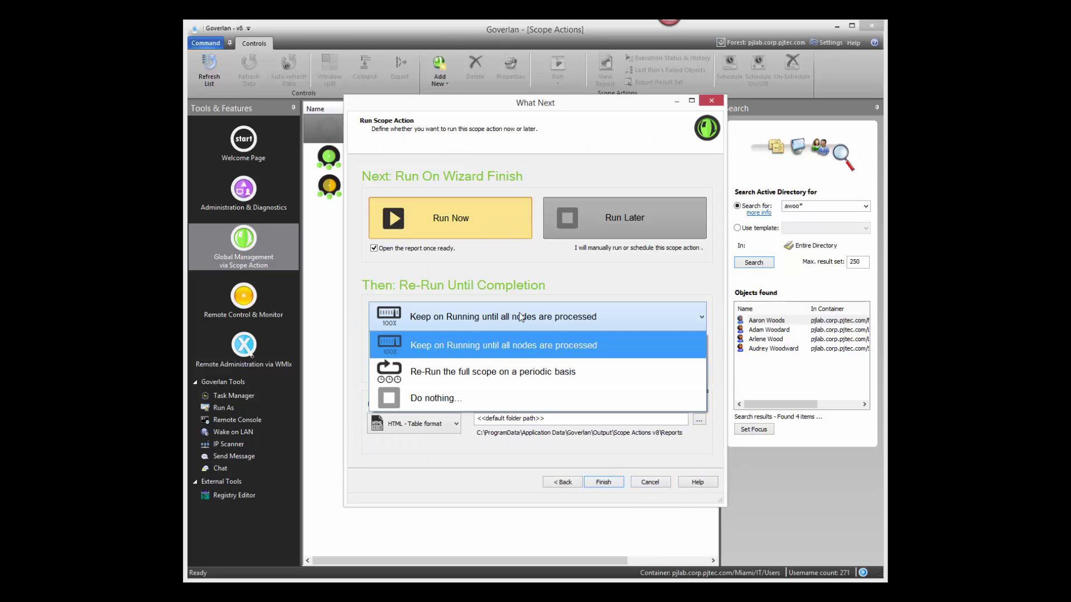
{"action": "left_click", "coordinate": [486, 370]}
{"action": "left_click", "coordinate": [604, 482]}
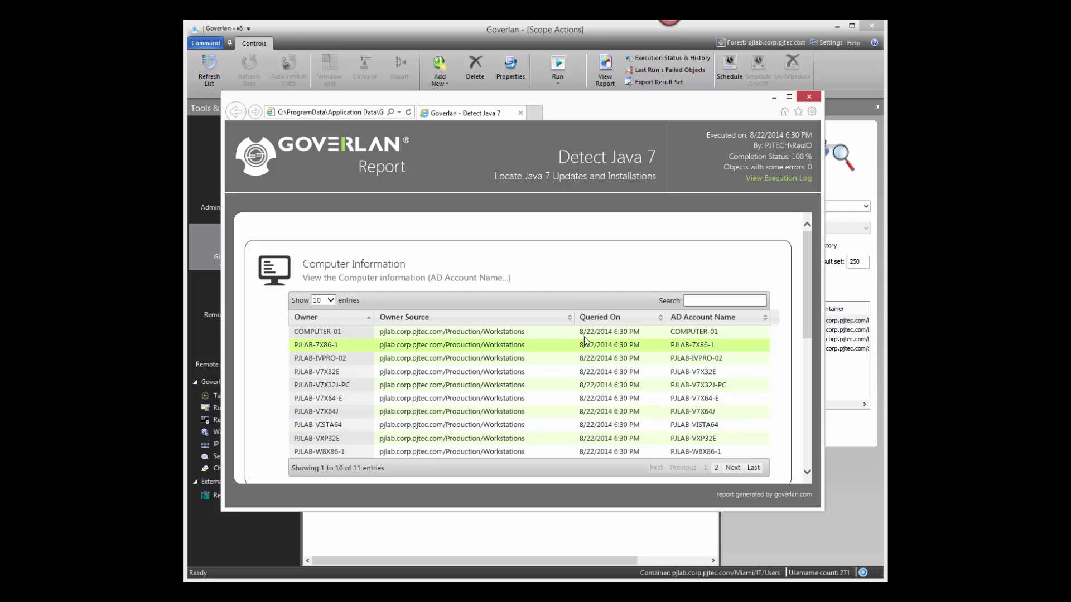
{"action": "scroll", "coordinate": [592, 331], "scroll_direction": "down", "scroll_amount": 3}
{"action": "scroll", "coordinate": [592, 331], "scroll_direction": "down", "scroll_amount": 3}
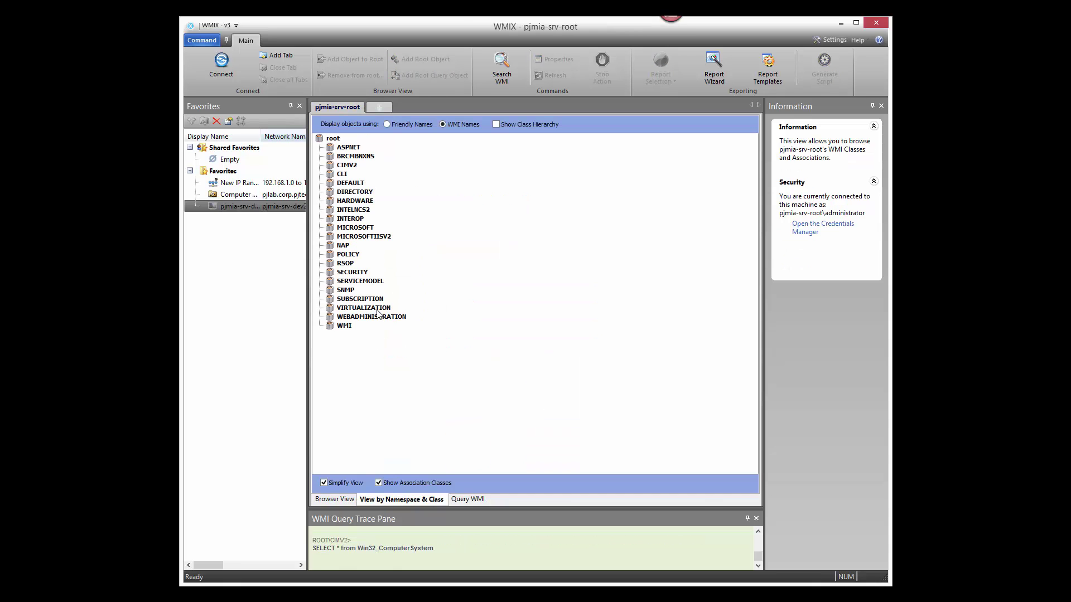
Step: List the Msvm_ComputerSystem instances from the VIRTUALIZATION namespace
{"action": "left_click", "coordinate": [378, 310]}
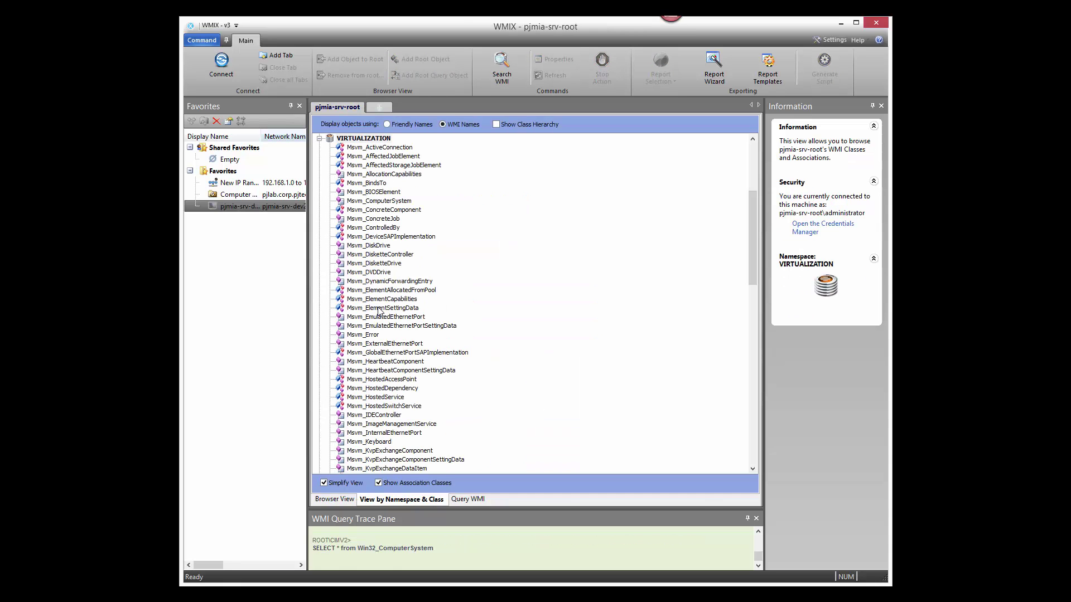
{"action": "left_click", "coordinate": [396, 201]}
{"action": "left_click", "coordinate": [423, 215]}
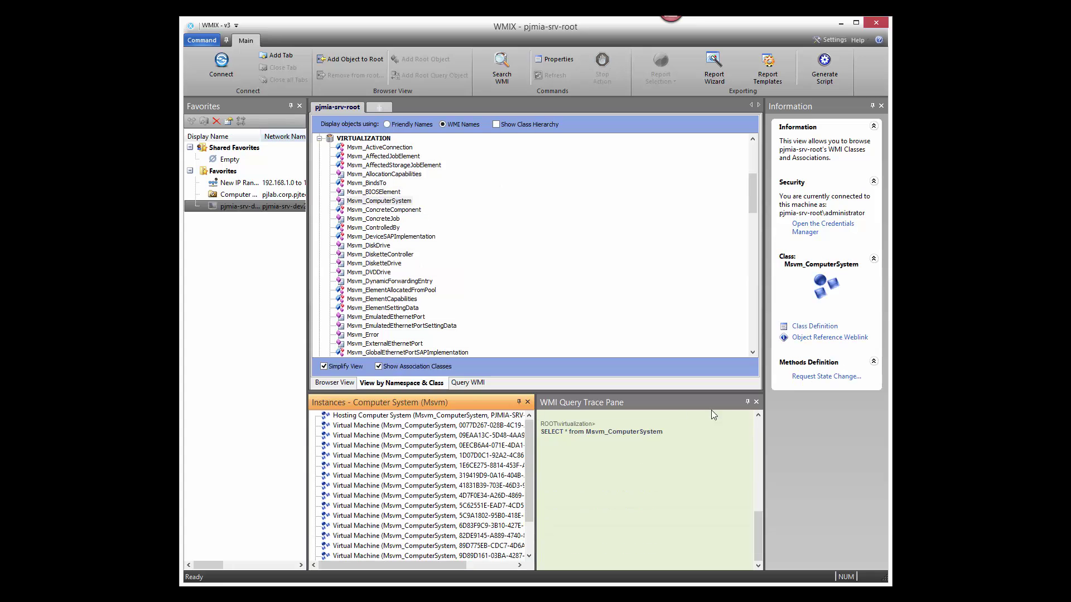
Step: View the properties of the first virtual machine instance
{"action": "right_click", "coordinate": [450, 425]}
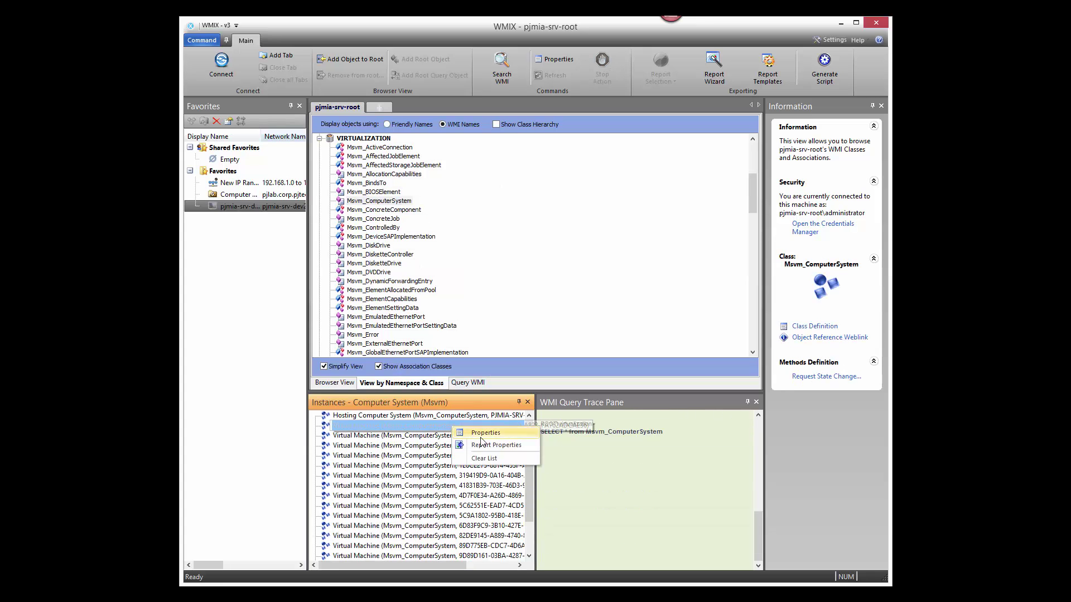
{"action": "left_click", "coordinate": [399, 430]}
{"action": "left_click_drag", "start_coordinate": [695, 250], "coordinate": [701, 221]}
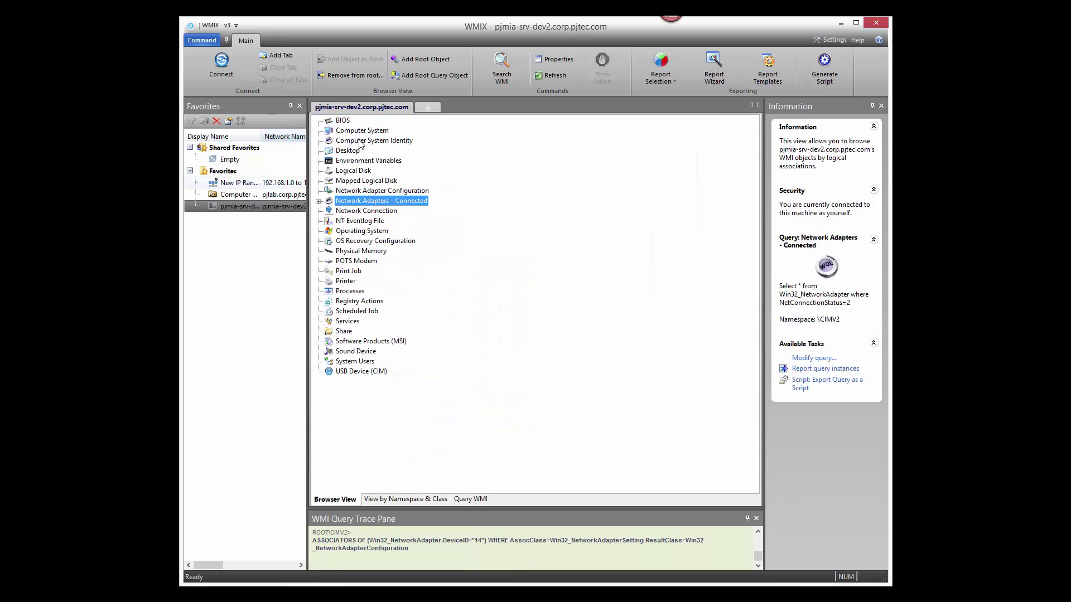
Step: Generate a 'Query Class Instances' script from the PJMIA-SRV-DEV2 Computer System instance
{"action": "double_click", "coordinate": [363, 130]}
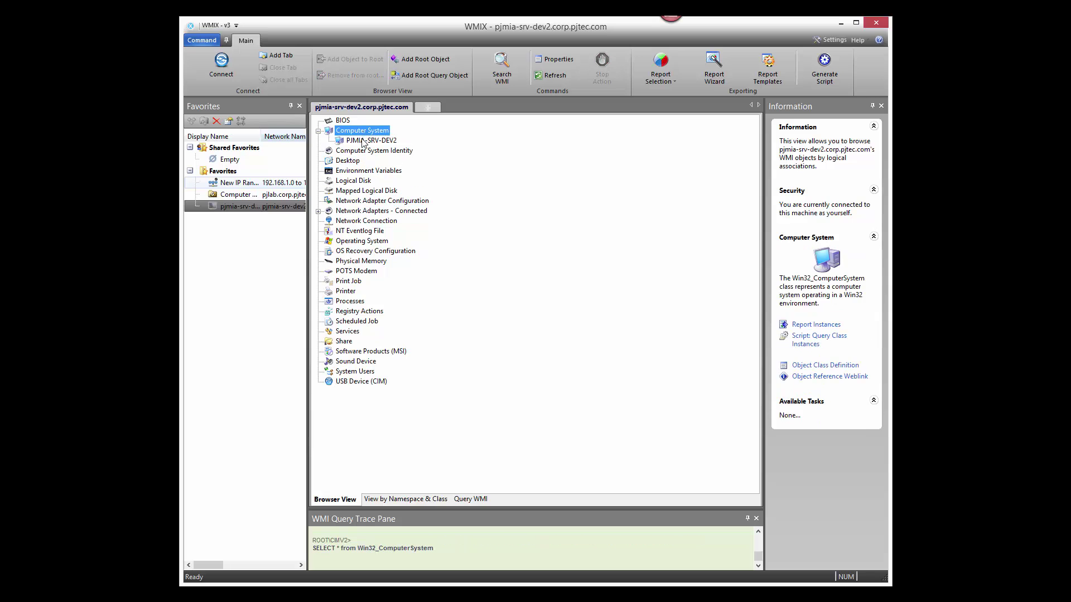
{"action": "left_click", "coordinate": [368, 140]}
{"action": "right_click", "coordinate": [365, 140]}
{"action": "mouse_move", "coordinate": [424, 170]}
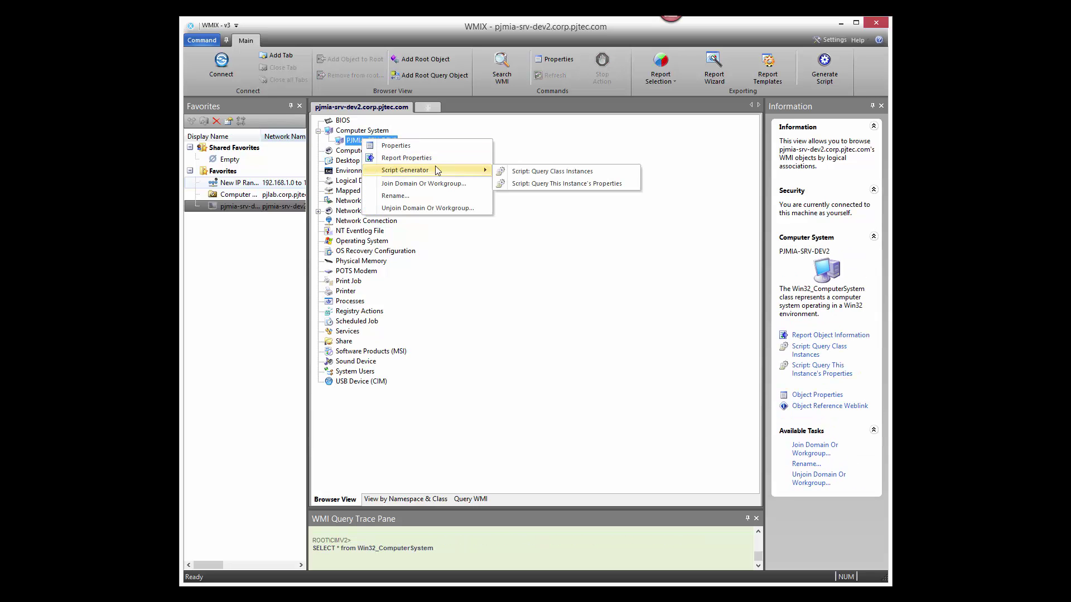
{"action": "left_click", "coordinate": [557, 171]}
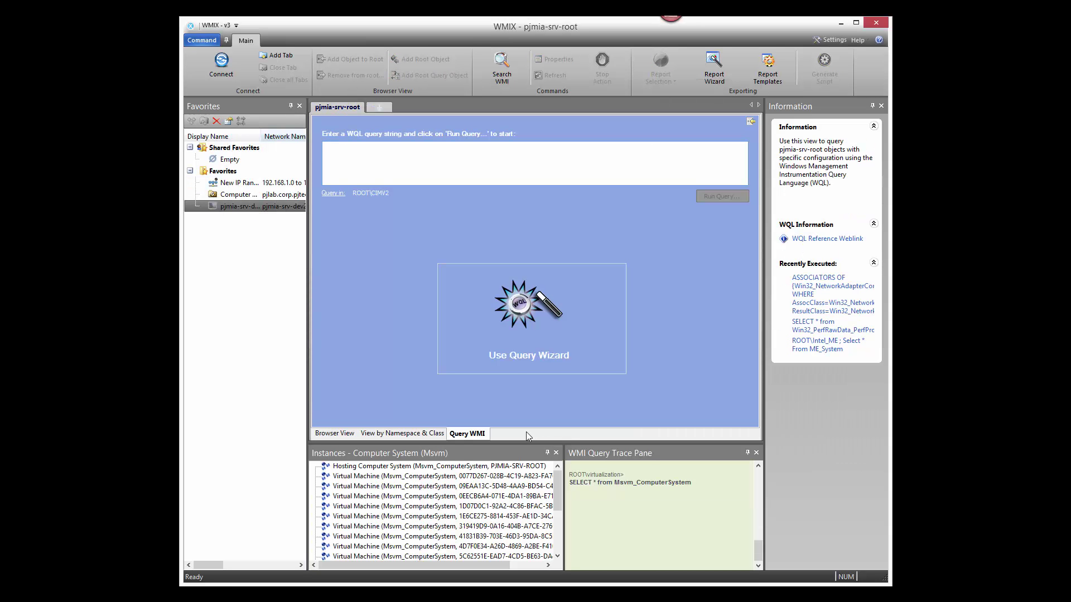
Step: Start a Query Wizard on the Computer System class and choose to filter results
{"action": "left_click", "coordinate": [527, 294]}
{"action": "left_click", "coordinate": [612, 294]}
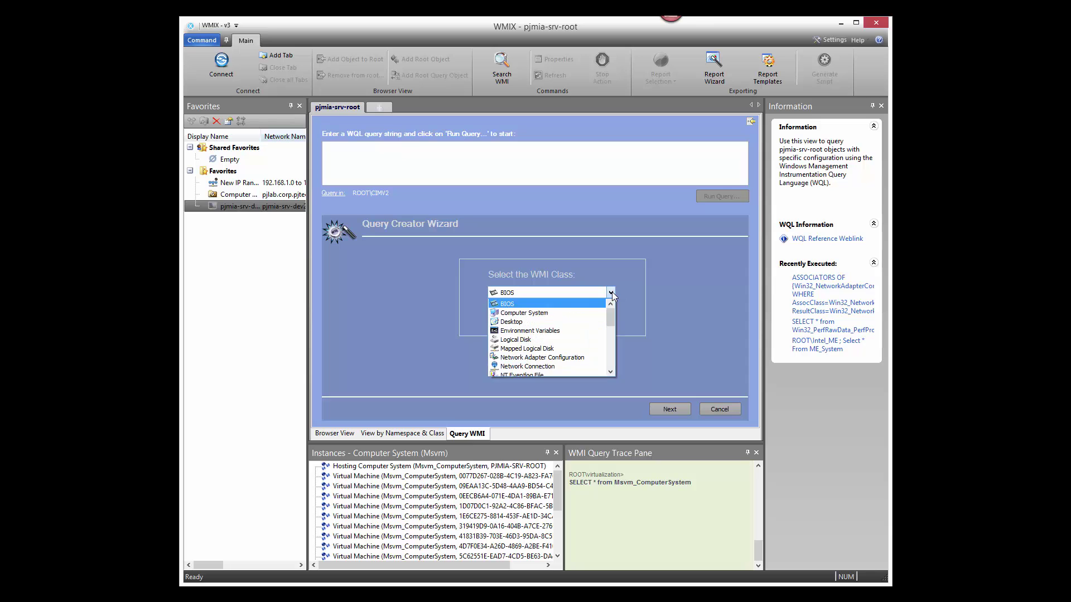
{"action": "left_click", "coordinate": [563, 314]}
{"action": "left_click", "coordinate": [670, 410]}
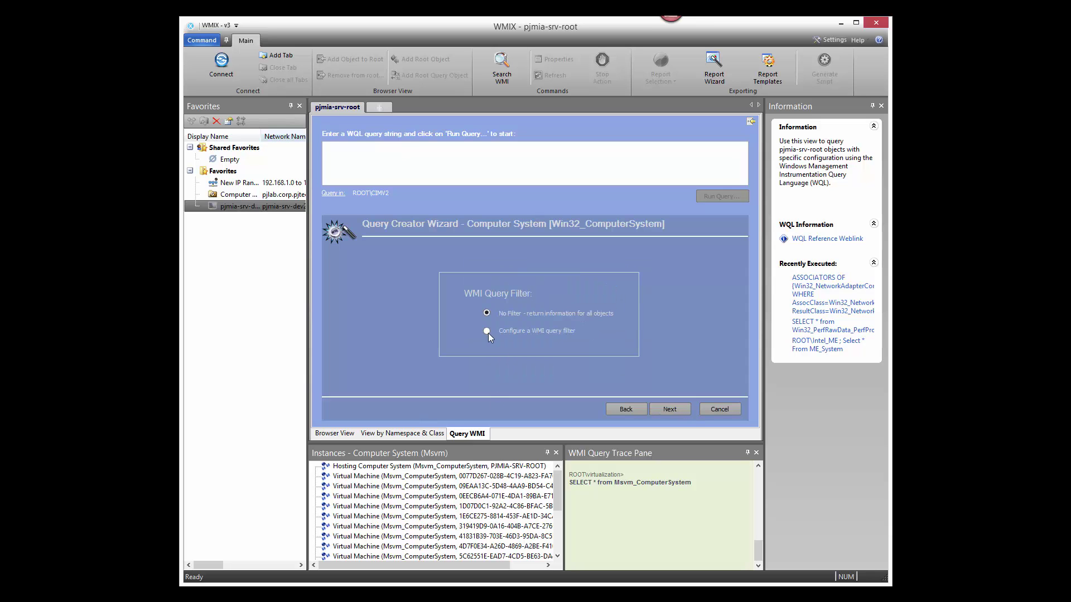
{"action": "left_click", "coordinate": [665, 403]}
Step: Add the filter condition Number Of Logical Processors < 2
{"action": "left_click", "coordinate": [362, 285]}
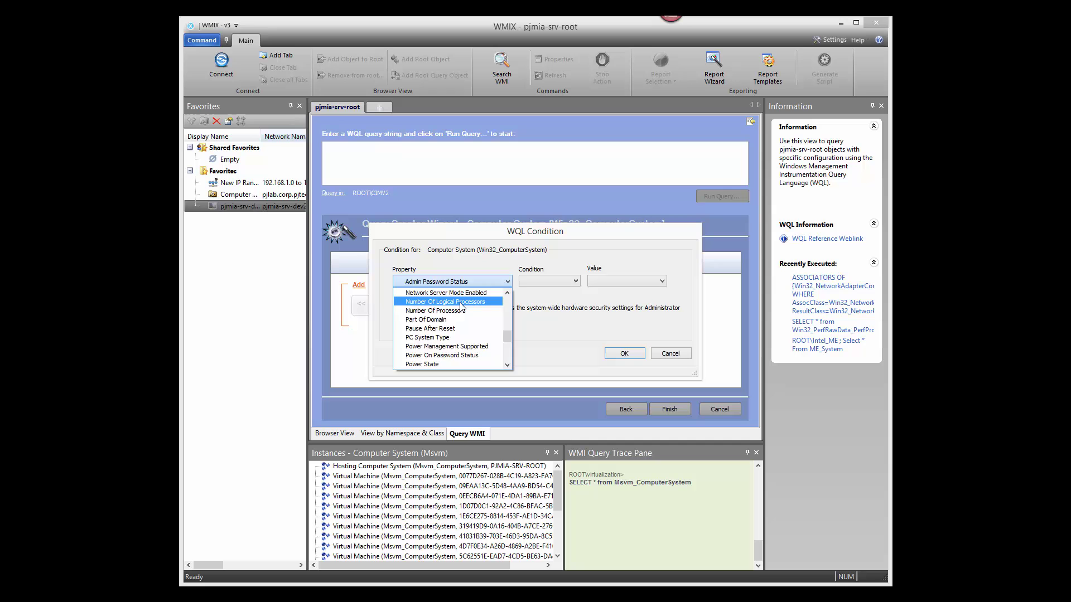
{"action": "left_click", "coordinate": [460, 304]}
{"action": "left_click", "coordinate": [555, 282]}
{"action": "left_click", "coordinate": [549, 306]}
{"action": "type", "text": "2"}
{"action": "left_click", "coordinate": [622, 354]}
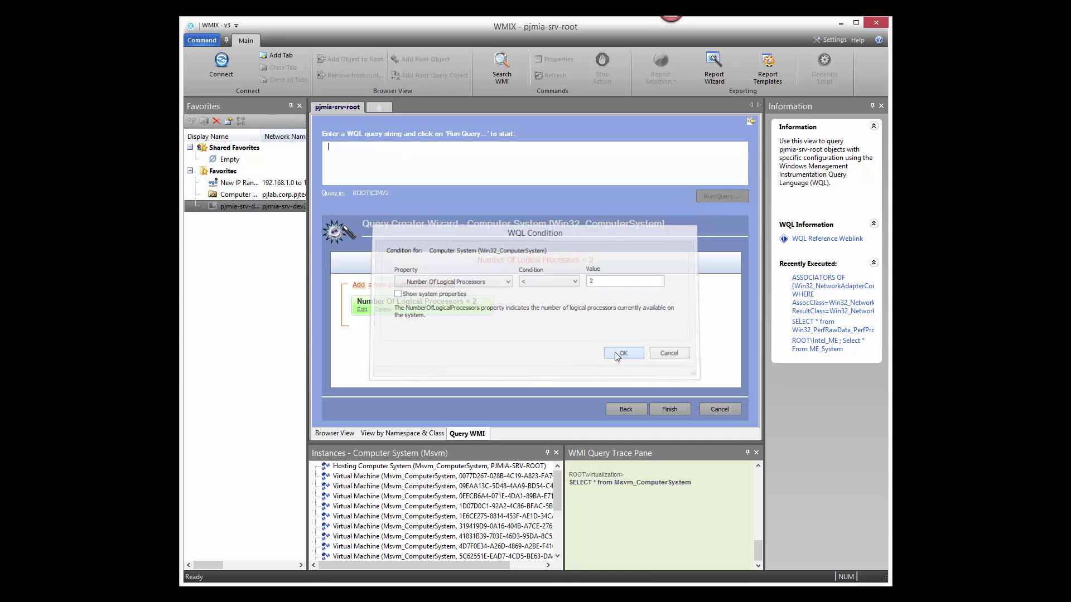